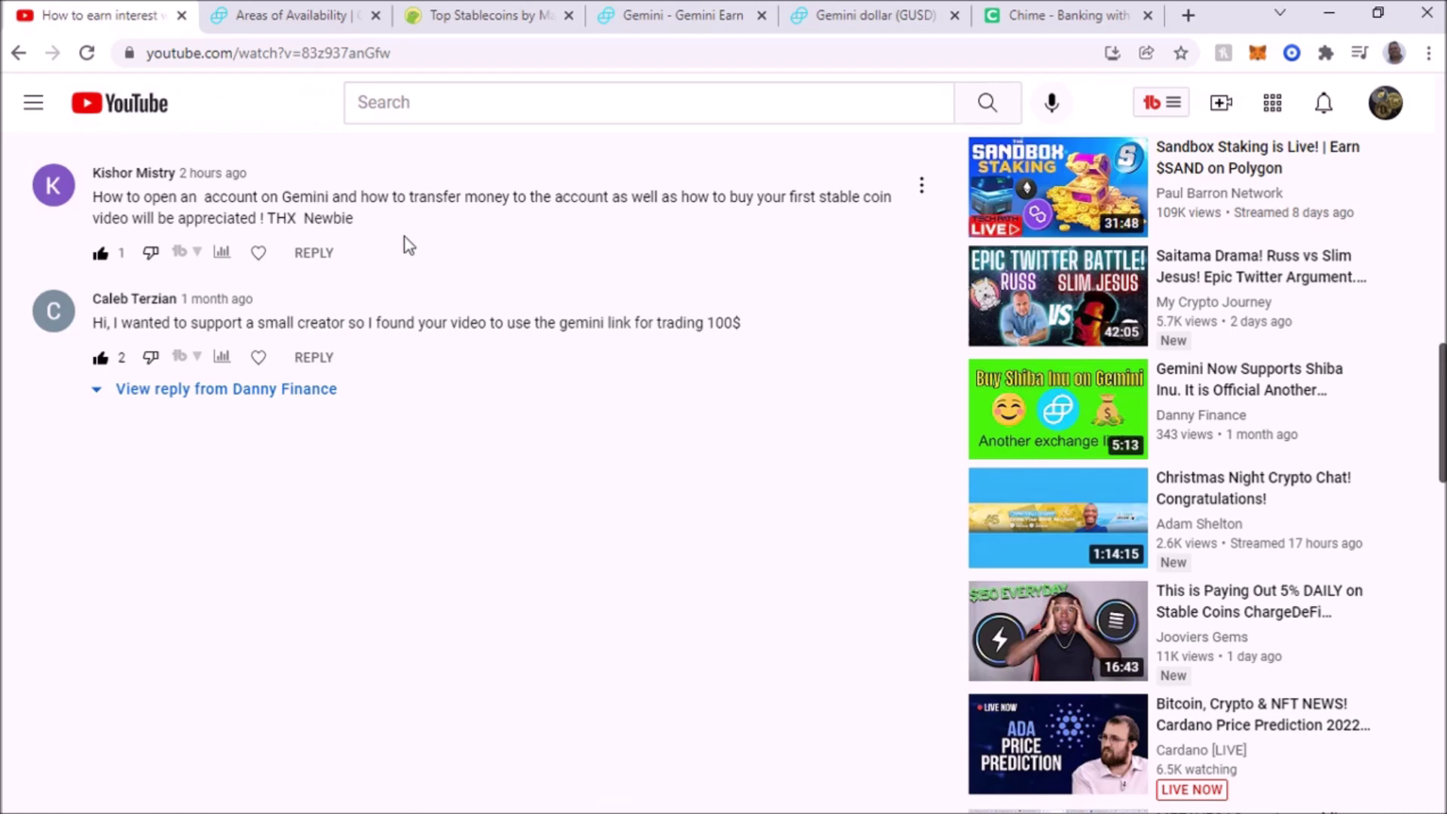
# Step: Switch from the YouTube video's comments to the Gemini 'Areas of Availability' tab
pyautogui.hotkey('ctrl', 'Tab')
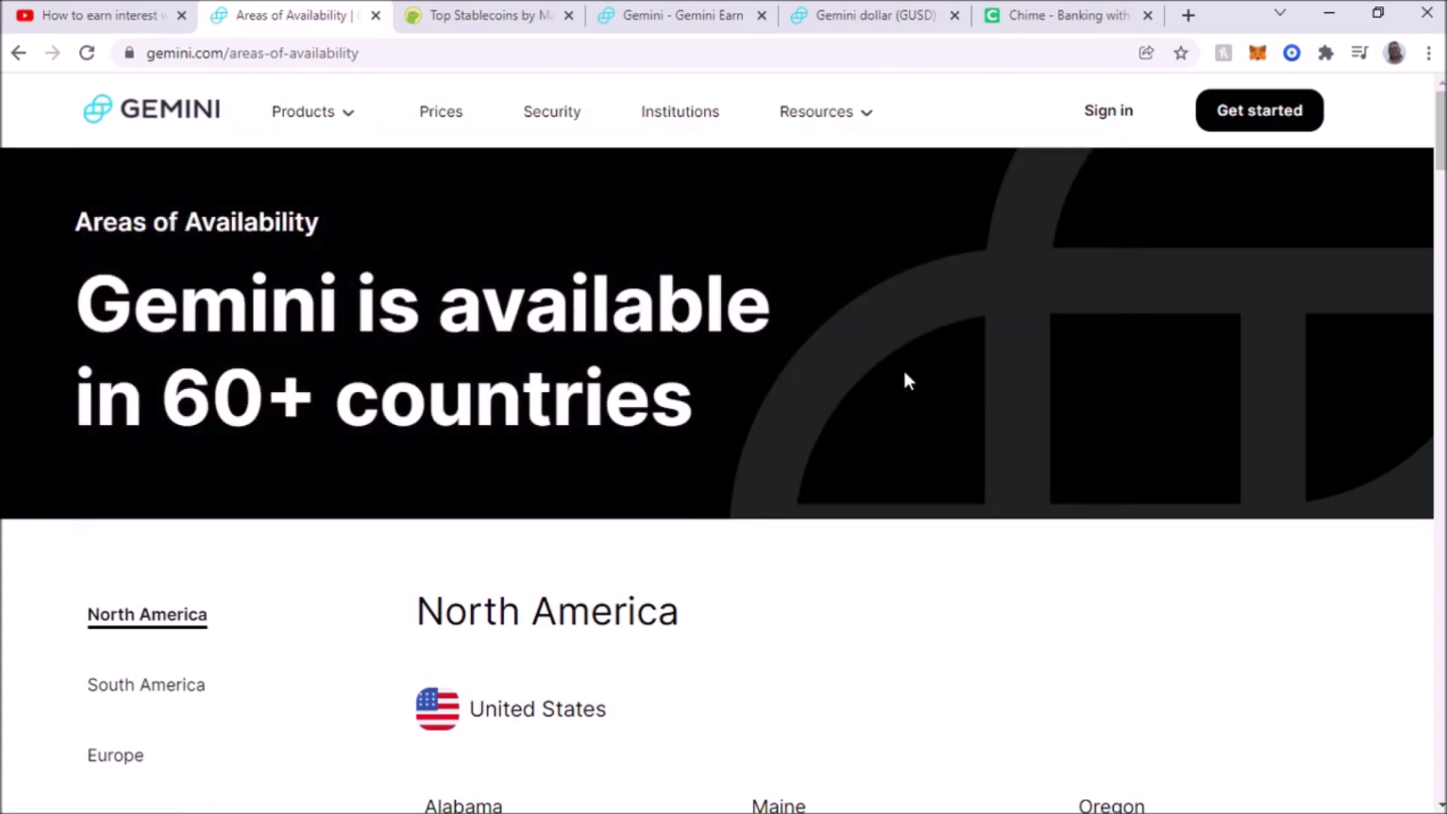
pyautogui.scroll(-4, 856, 365)
pyautogui.scroll(-3, 829, 350)
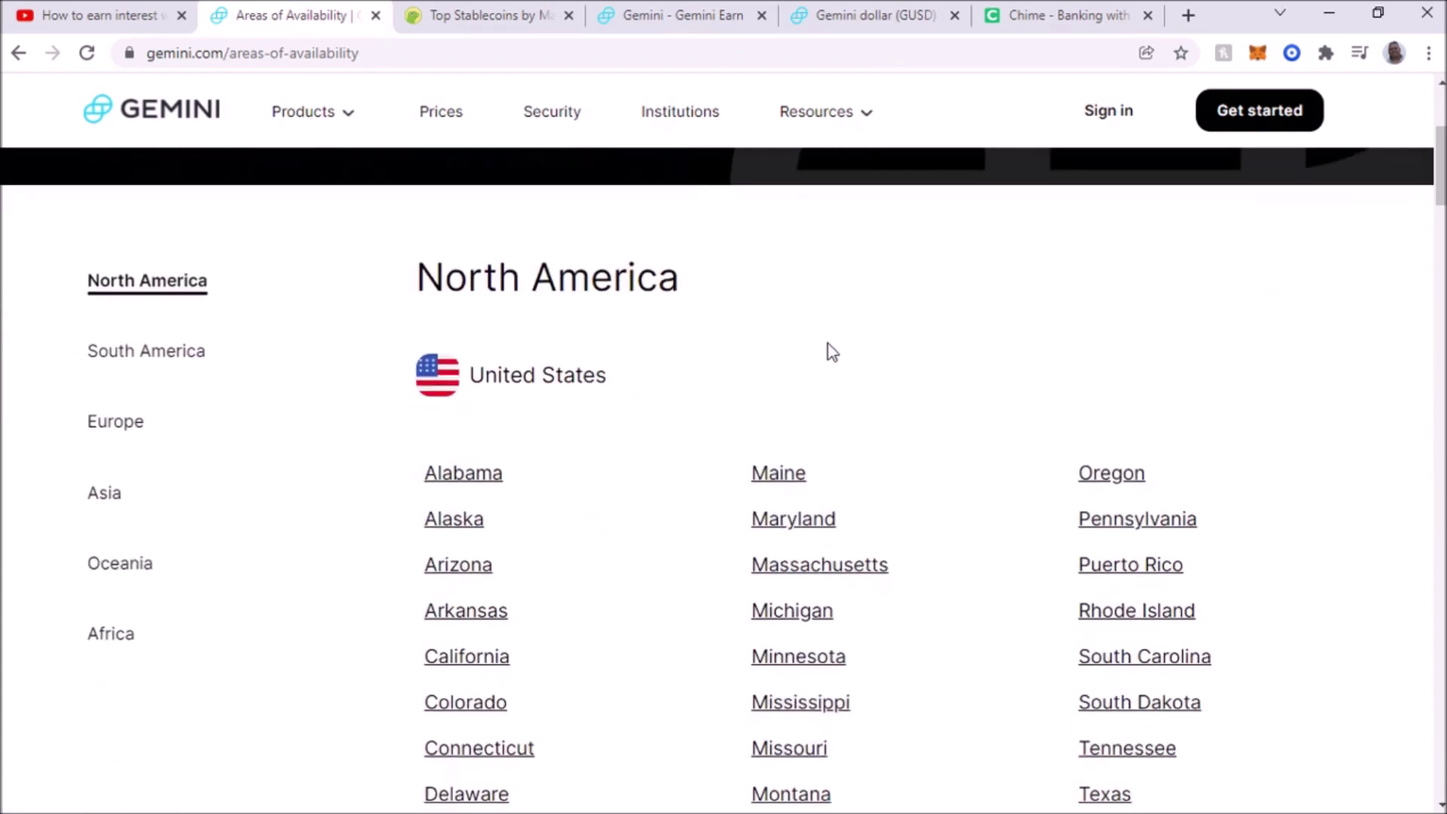
pyautogui.scroll(1, 463, 256)
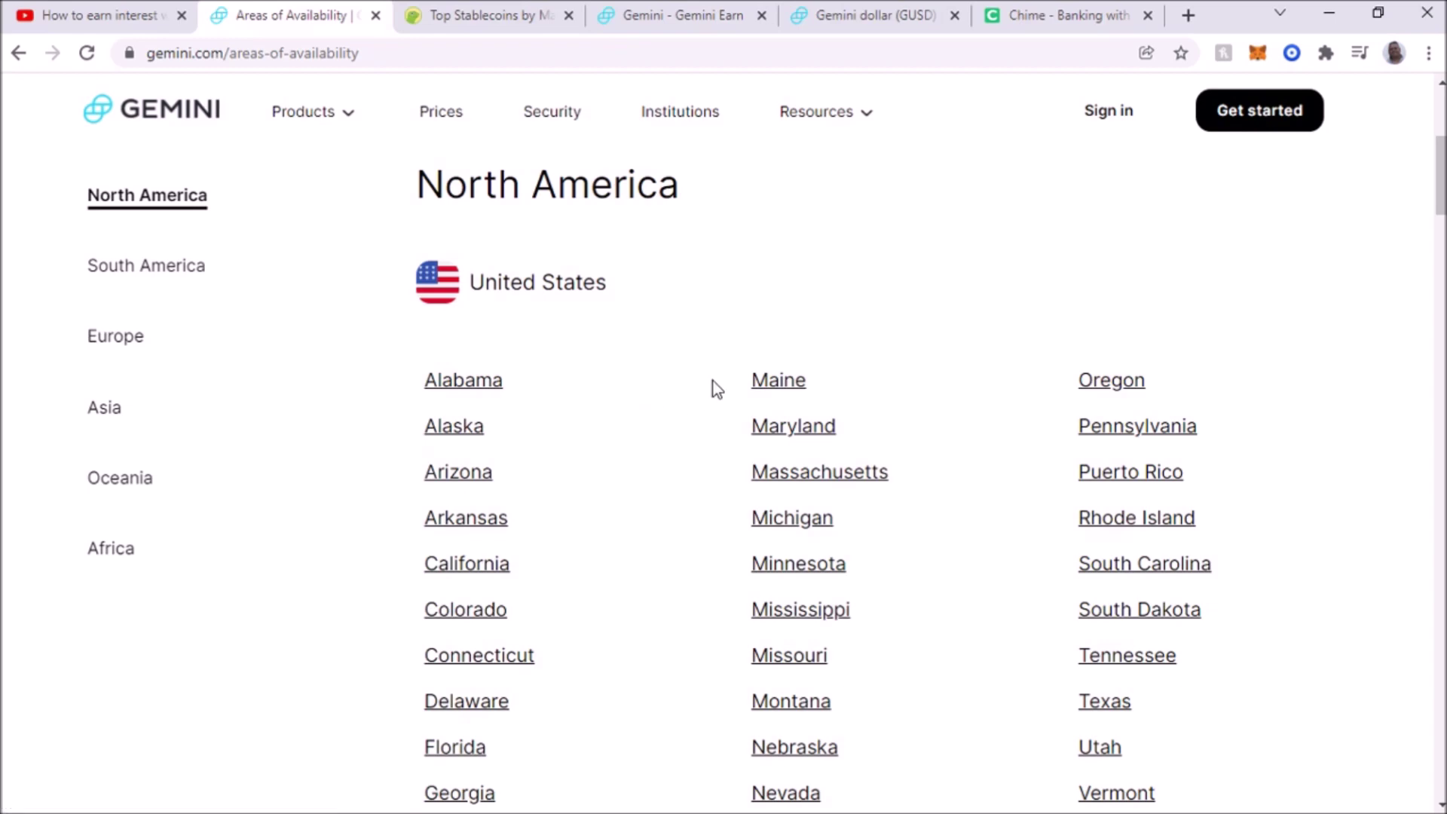
pyautogui.scroll(-10, 725, 317)
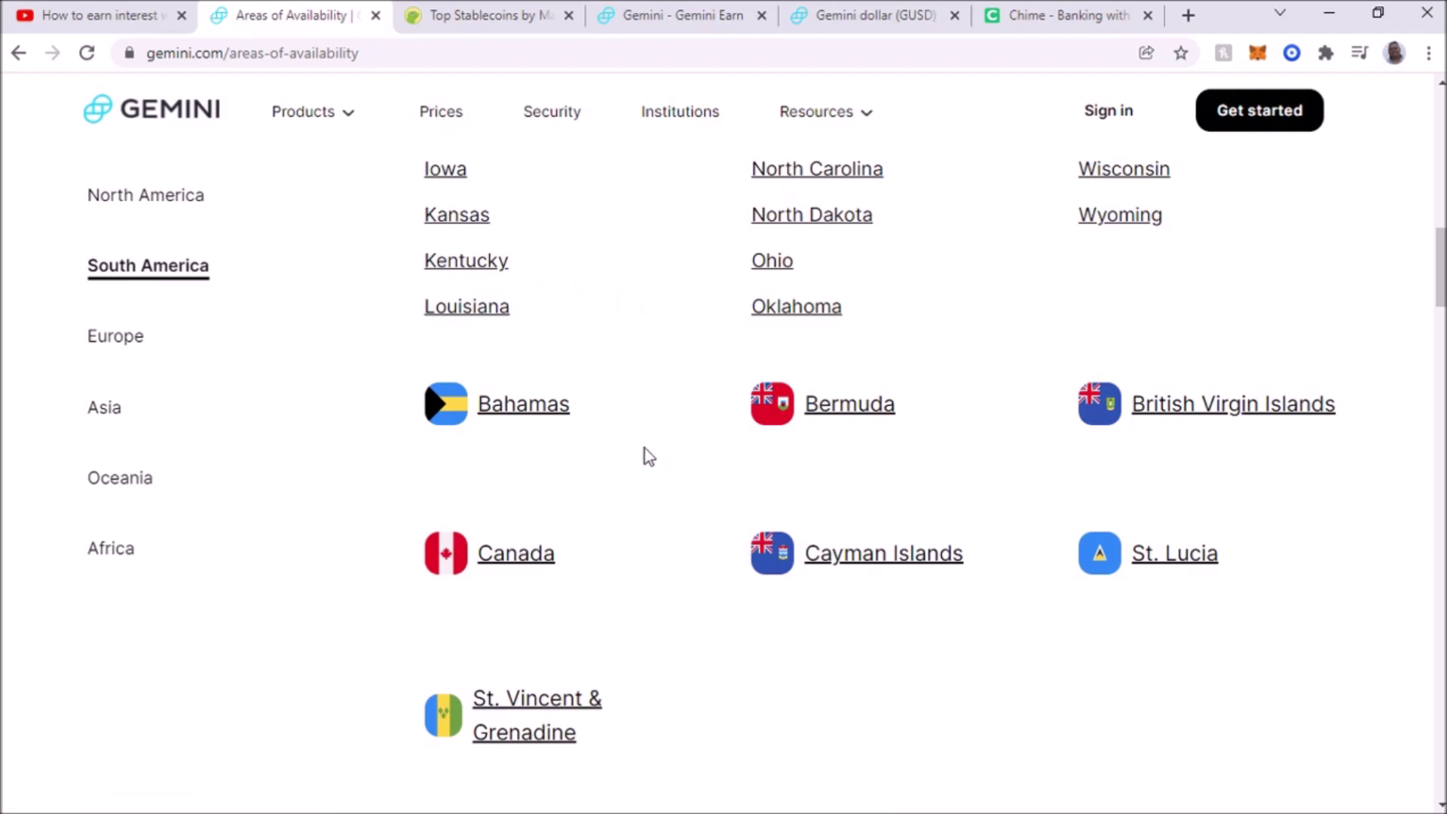
pyautogui.scroll(-7, 652, 434)
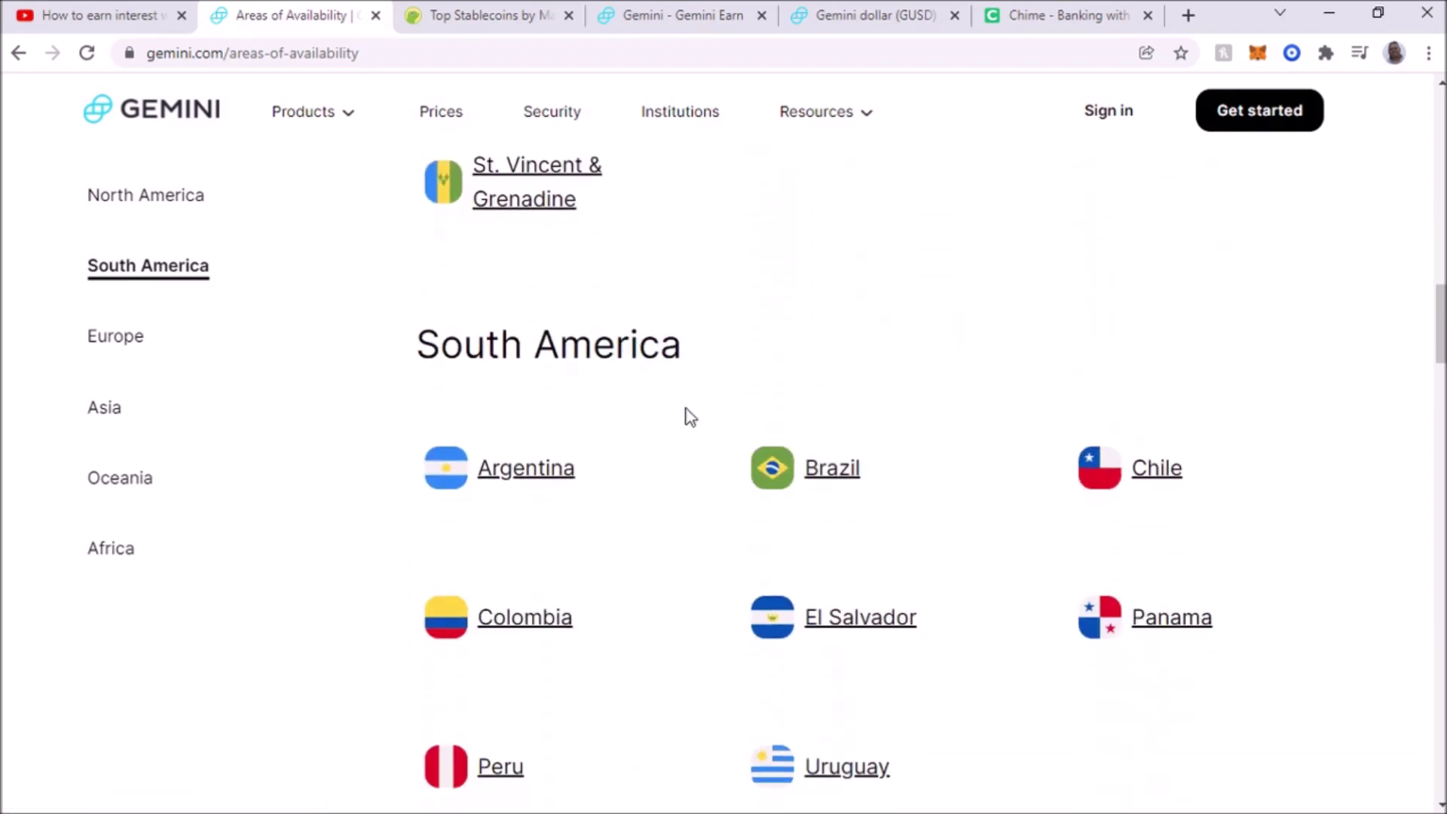
pyautogui.scroll(-8, 681, 431)
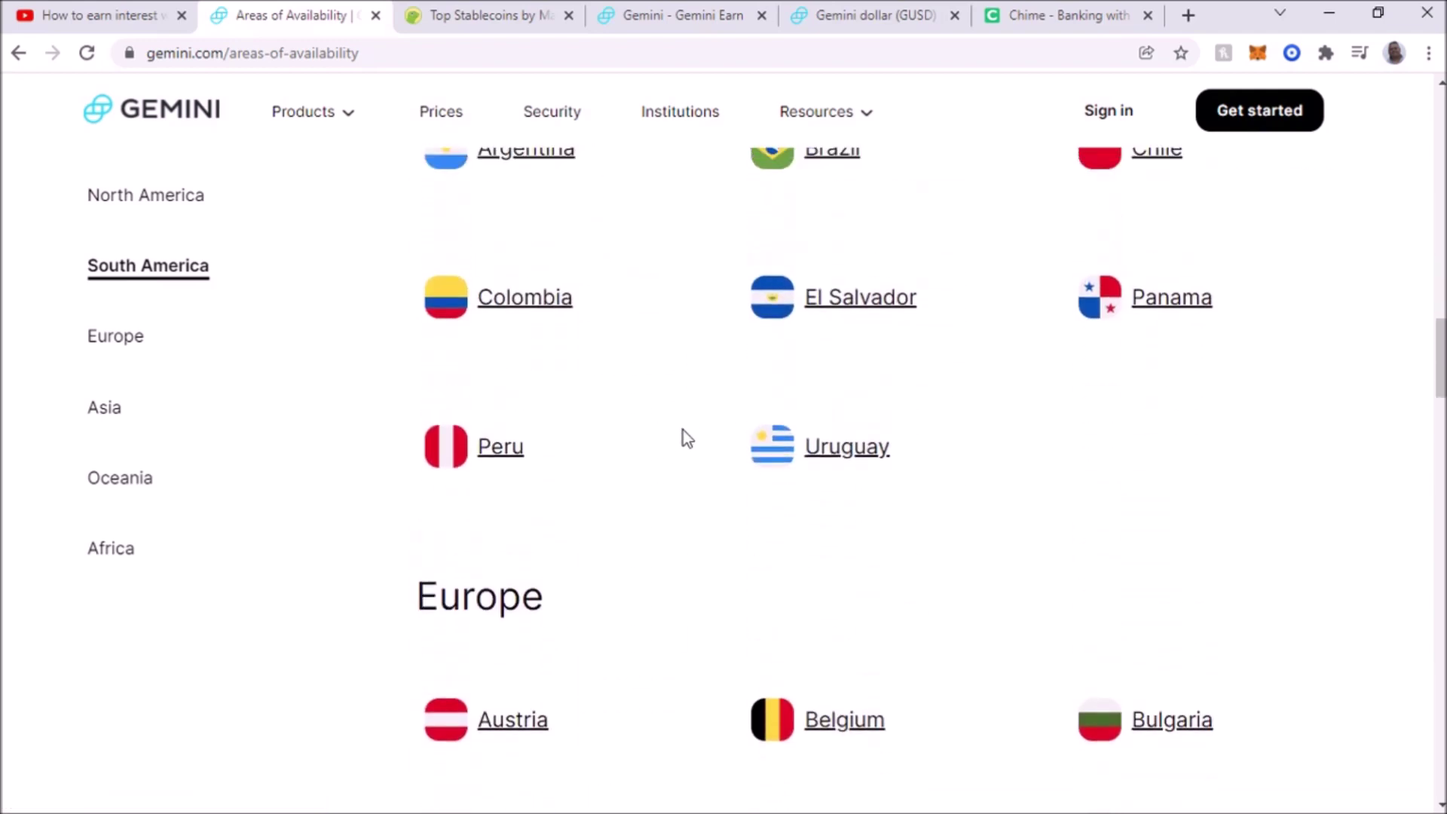
pyautogui.scroll(-3, 682, 431)
pyautogui.scroll(-4, 683, 431)
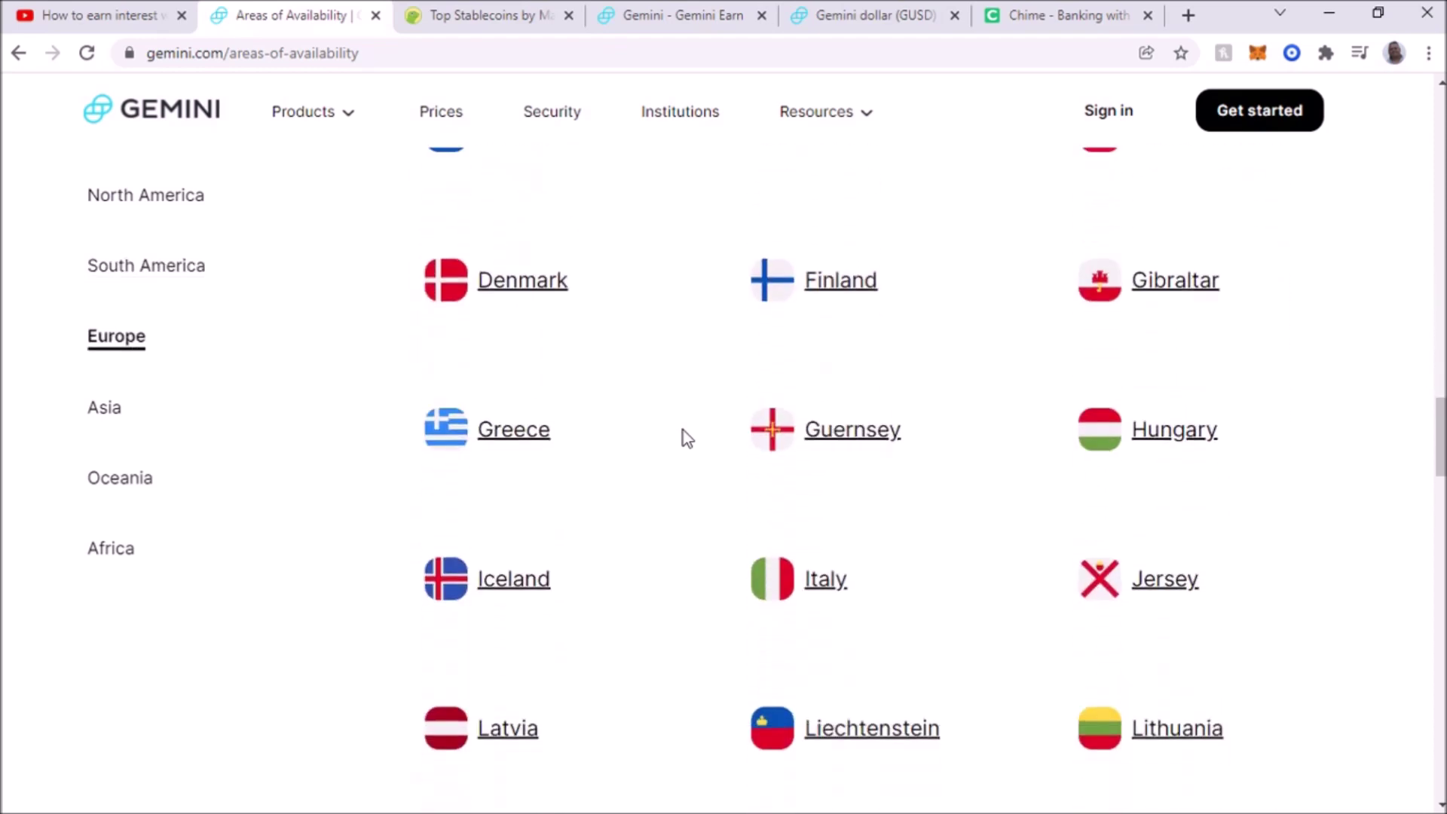
pyautogui.scroll(-17, 683, 431)
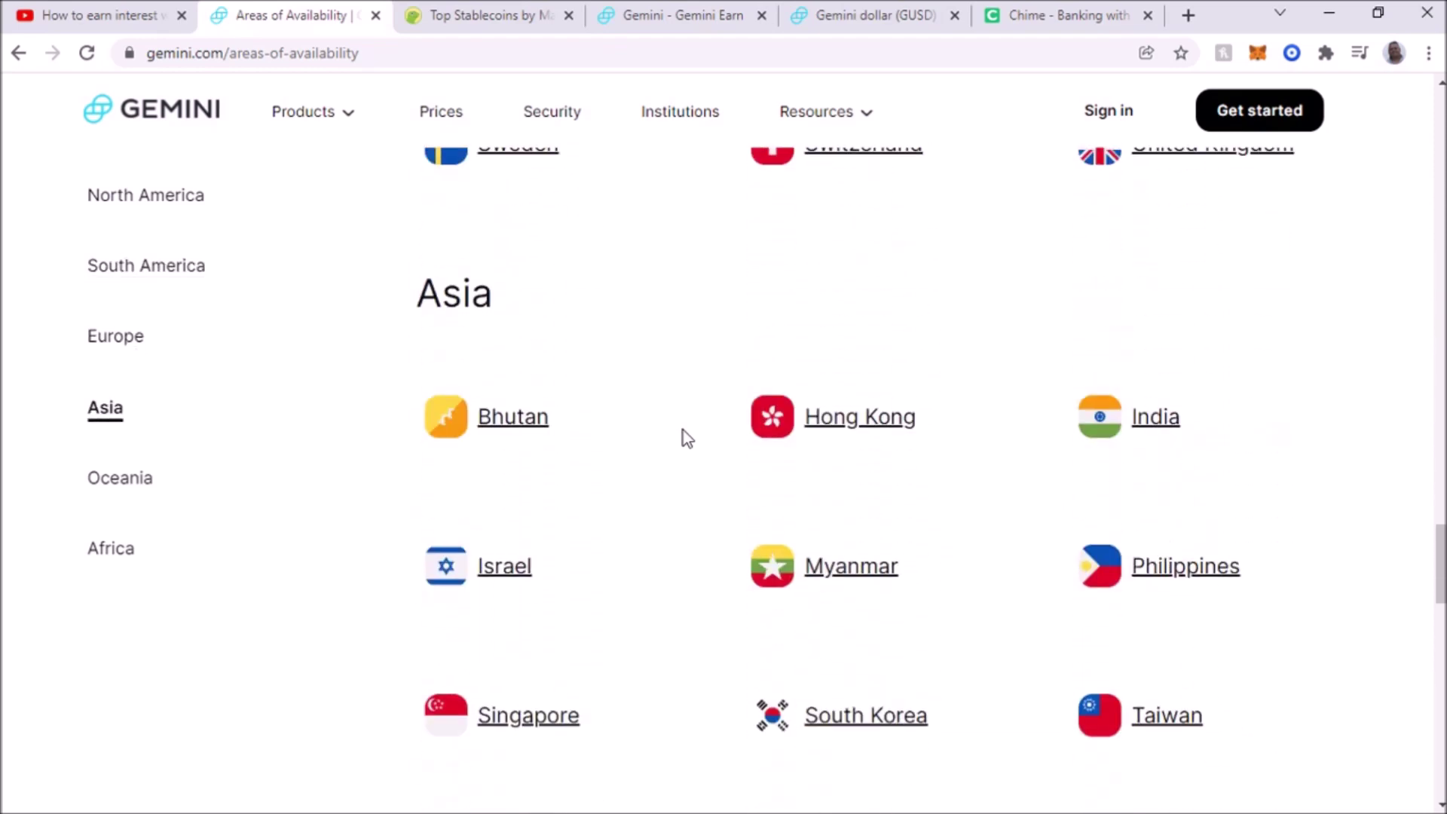
pyautogui.scroll(-11, 683, 431)
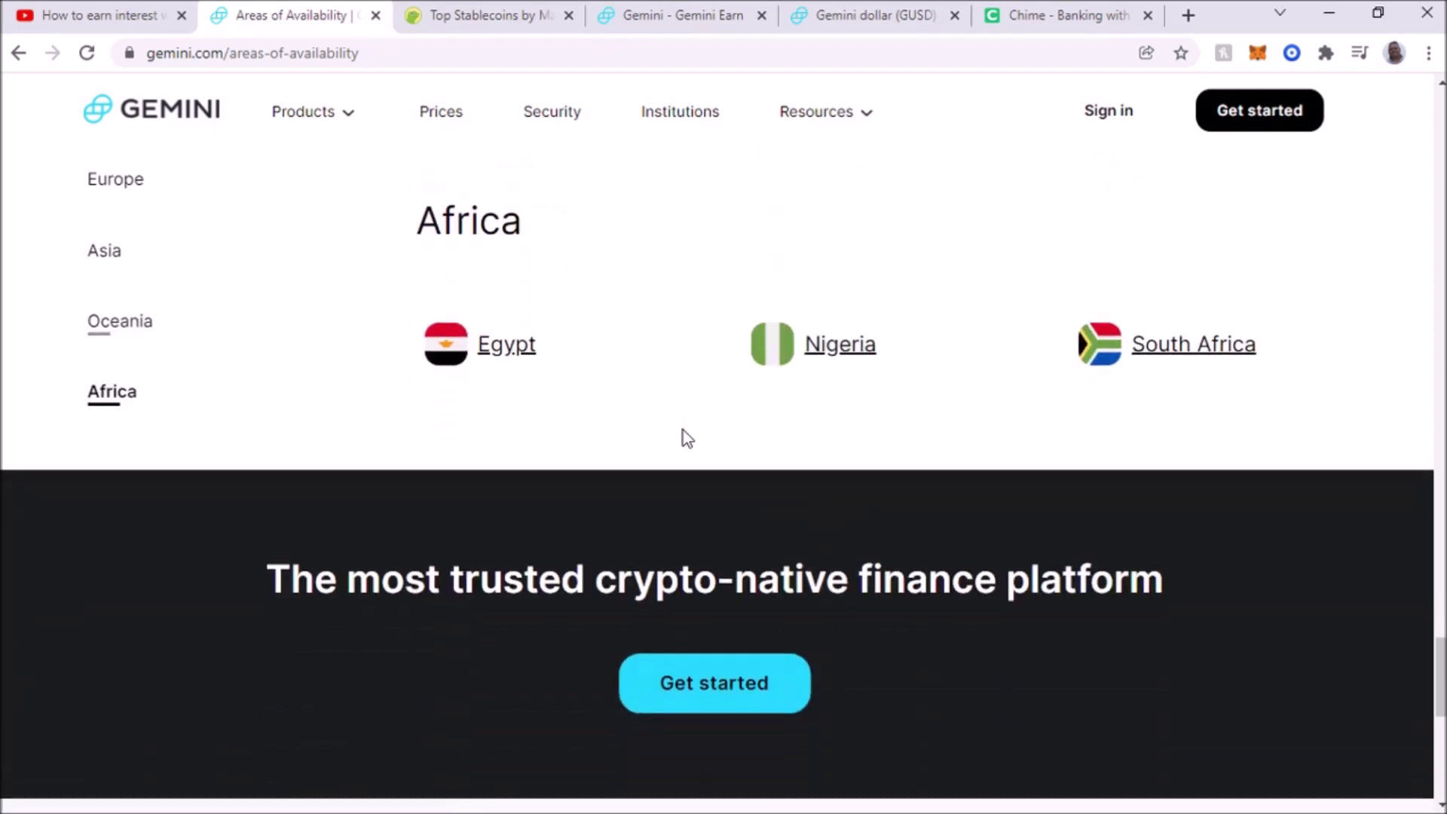
pyautogui.moveTo(1440, 676); pyautogui.dragTo(1439, 128)
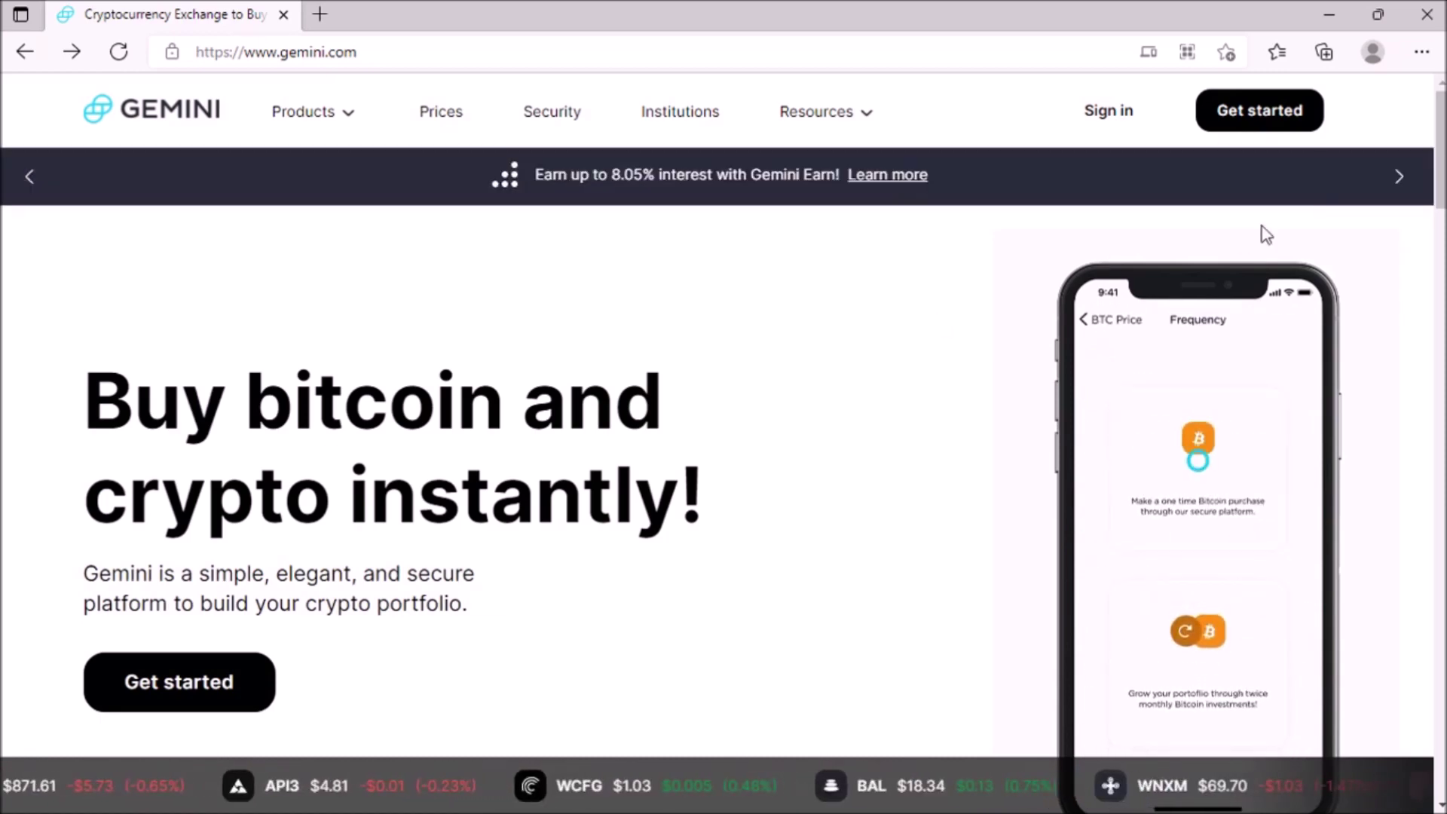
# Step: Start creating a new Gemini account from the home page
pyautogui.click(1259, 113)
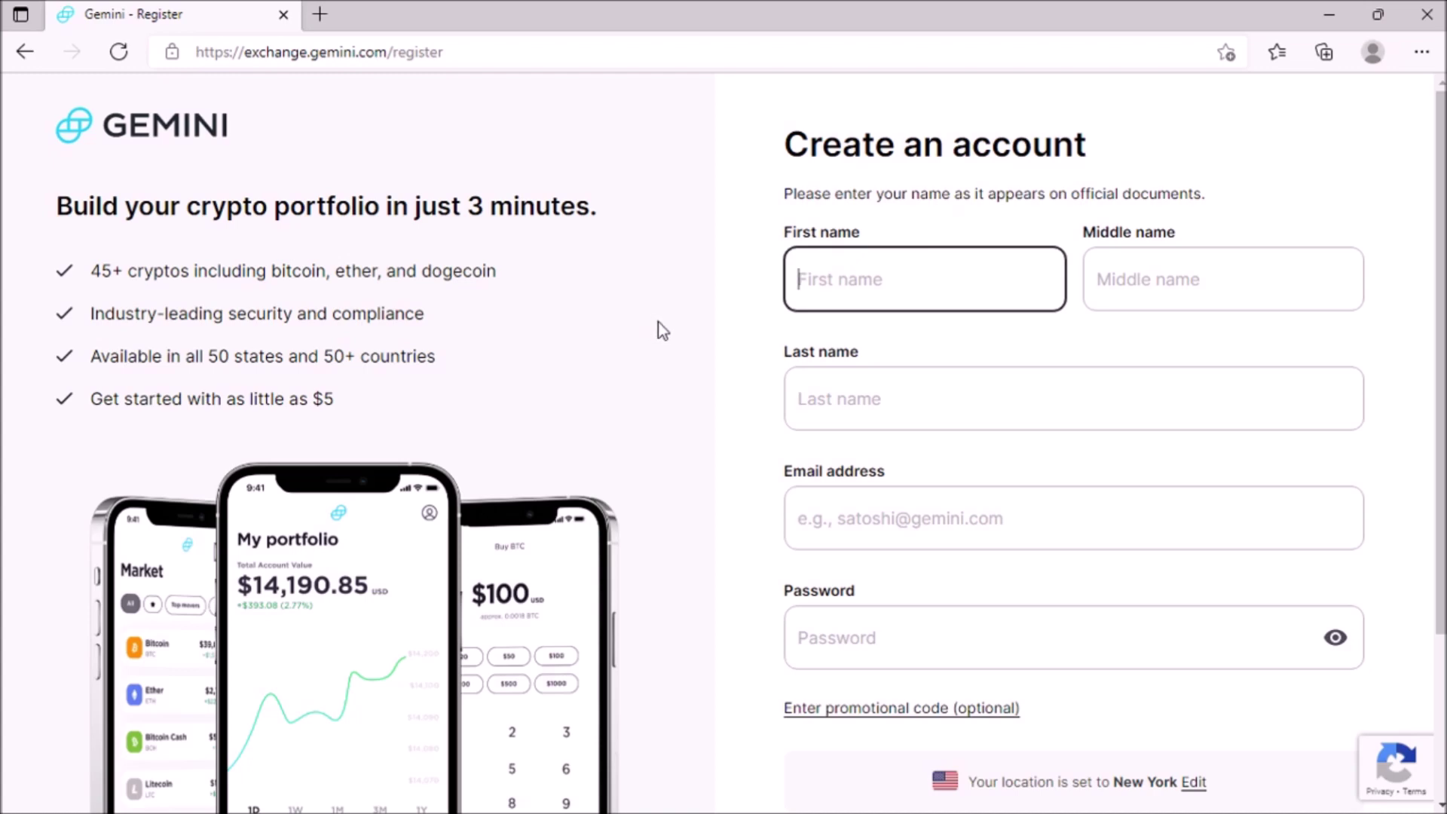
# Step: Scroll down and back up through the Create an account registration form
pyautogui.scroll(-3, 658, 323)
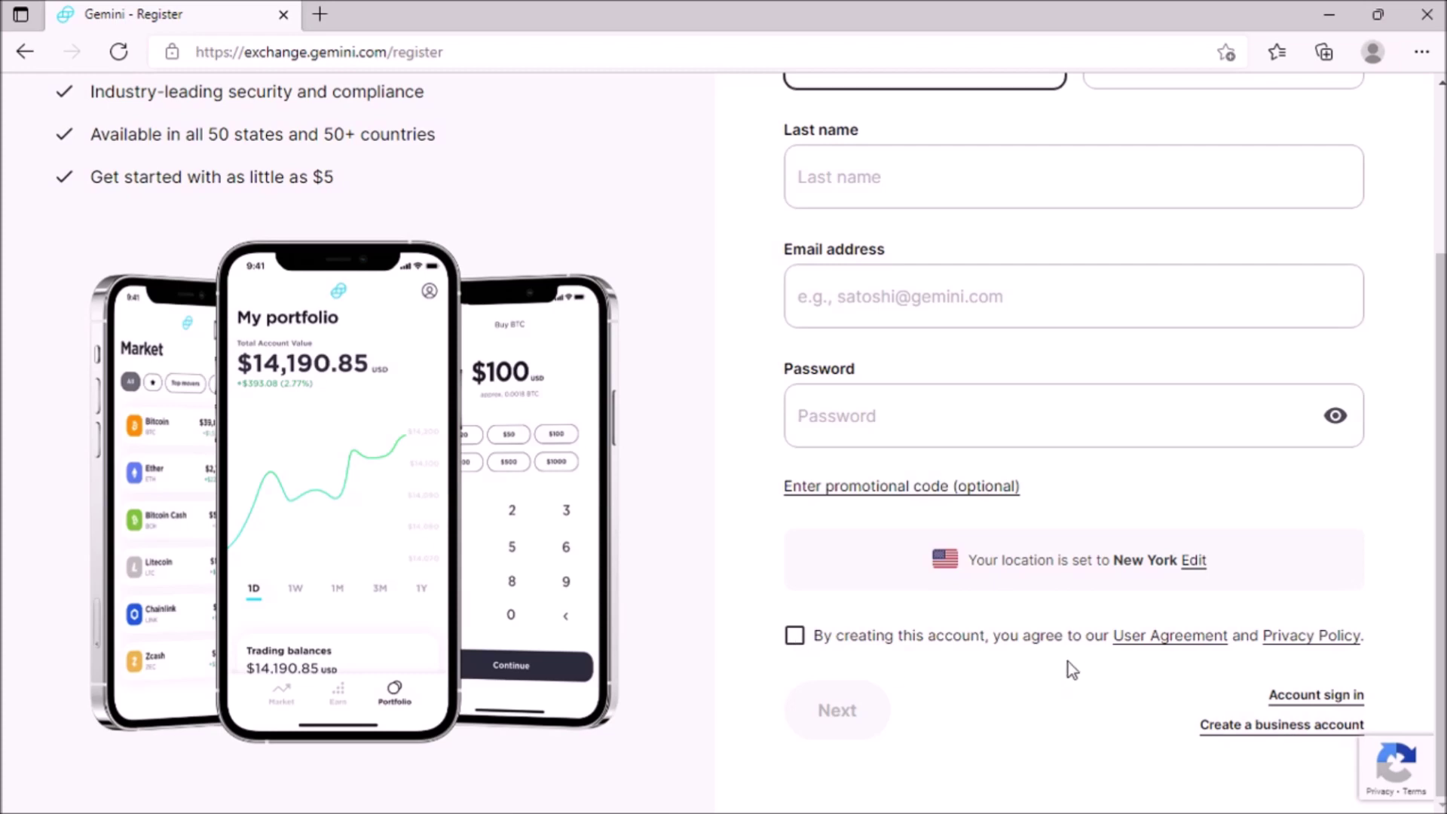
pyautogui.scroll(3, 734, 559)
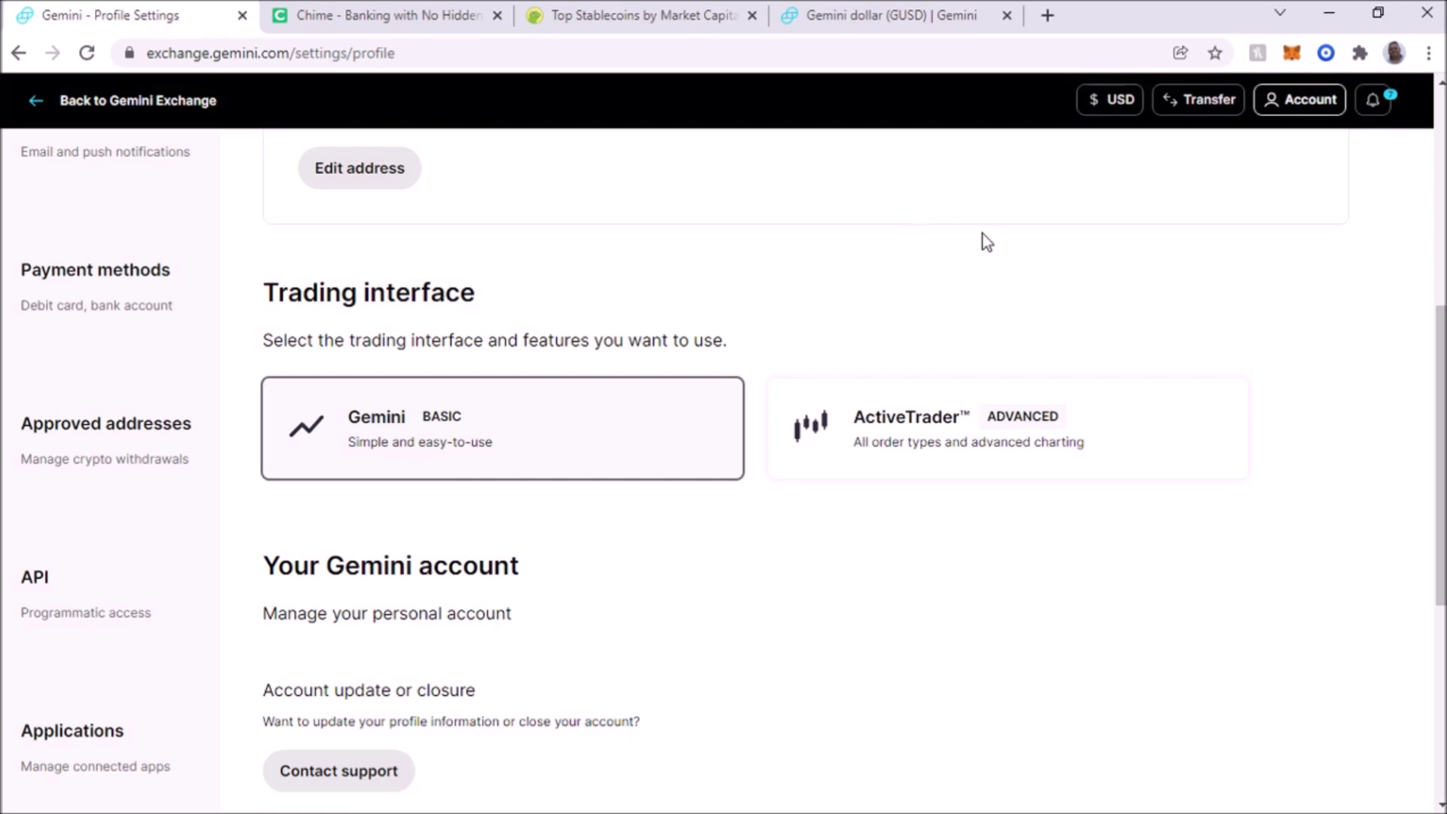
# Step: Go to the Payment methods settings and begin adding a new payment method
pyautogui.click(1312, 106)
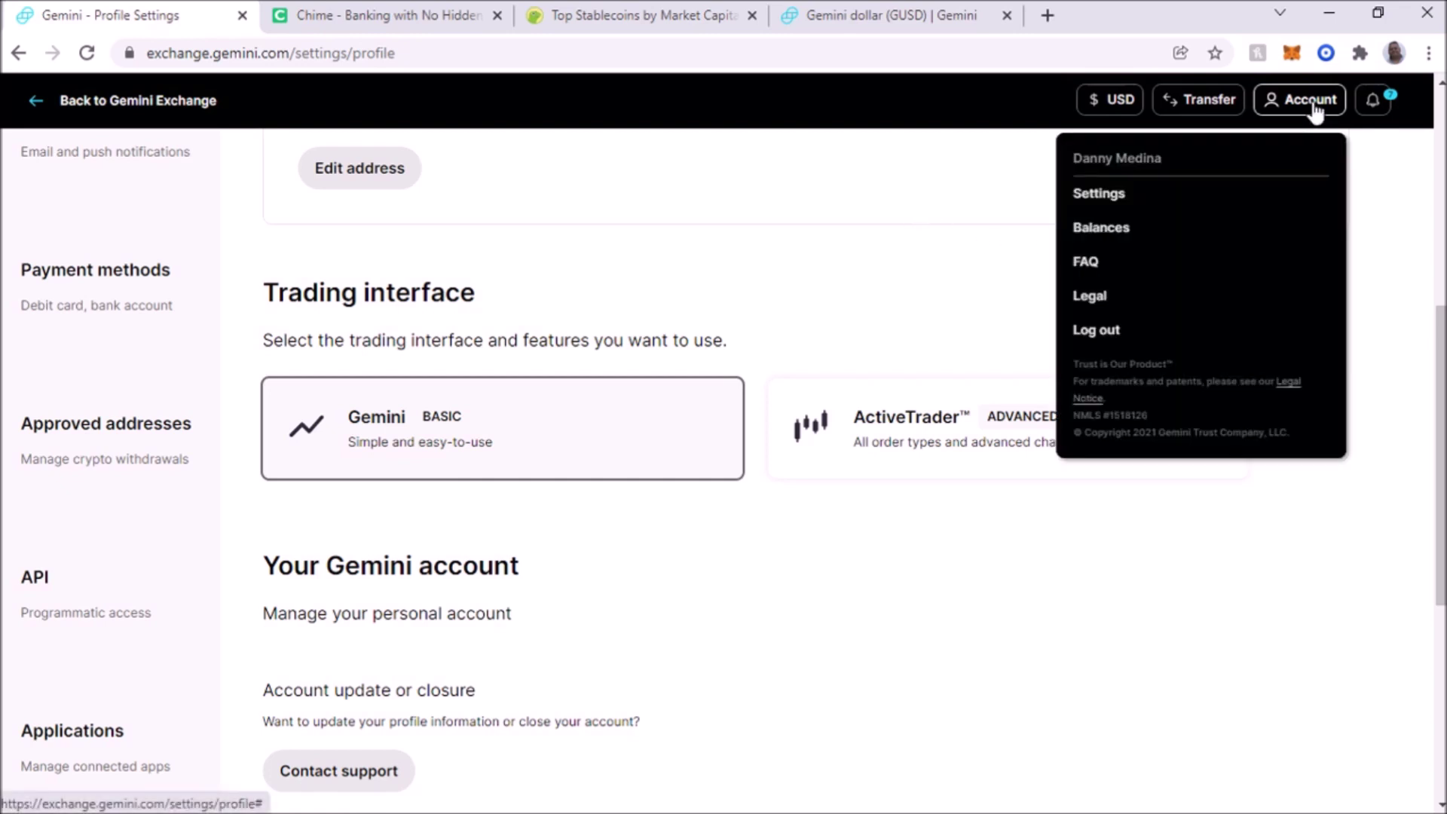
pyautogui.click(835, 346)
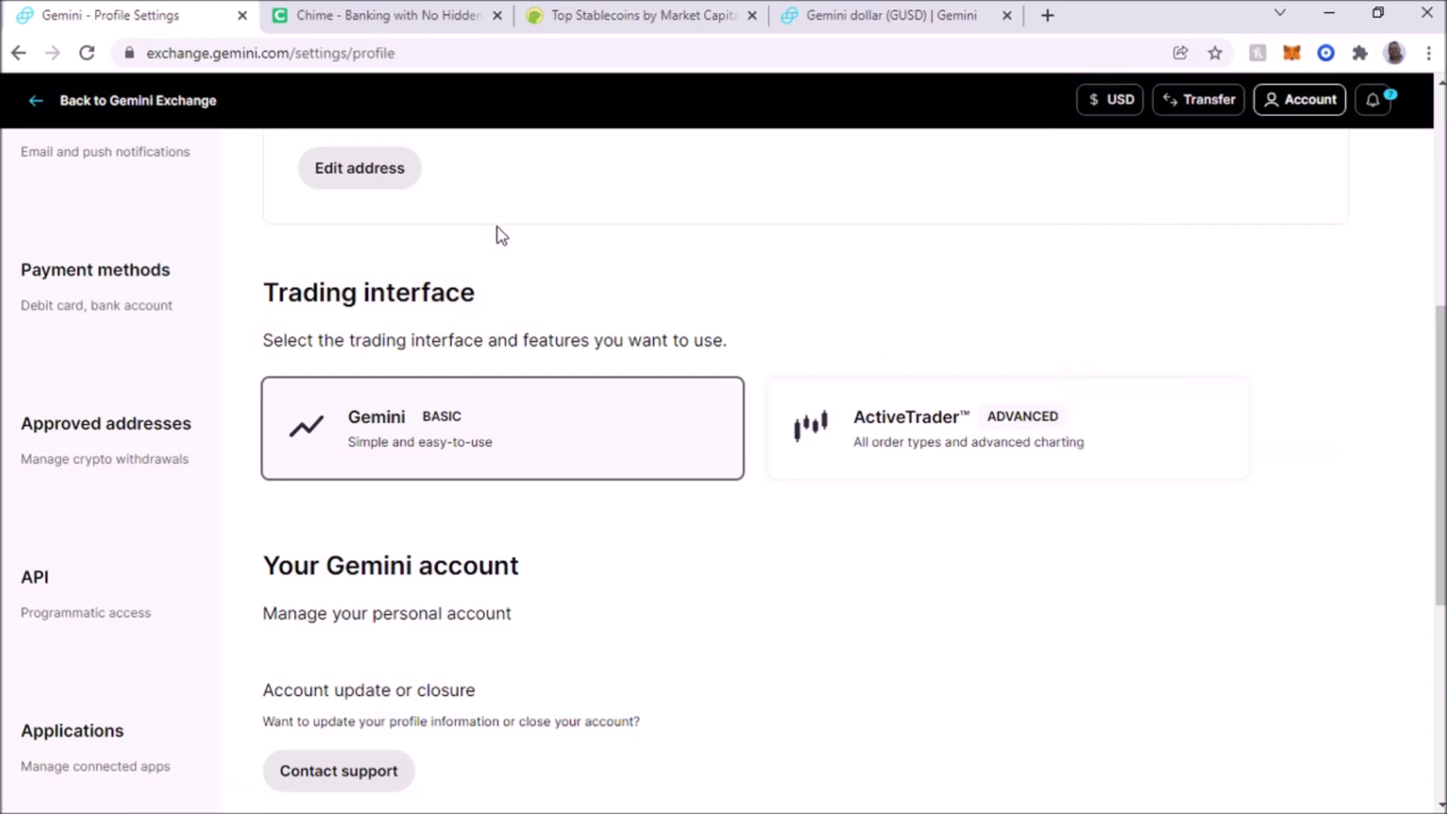
pyautogui.click(86, 285)
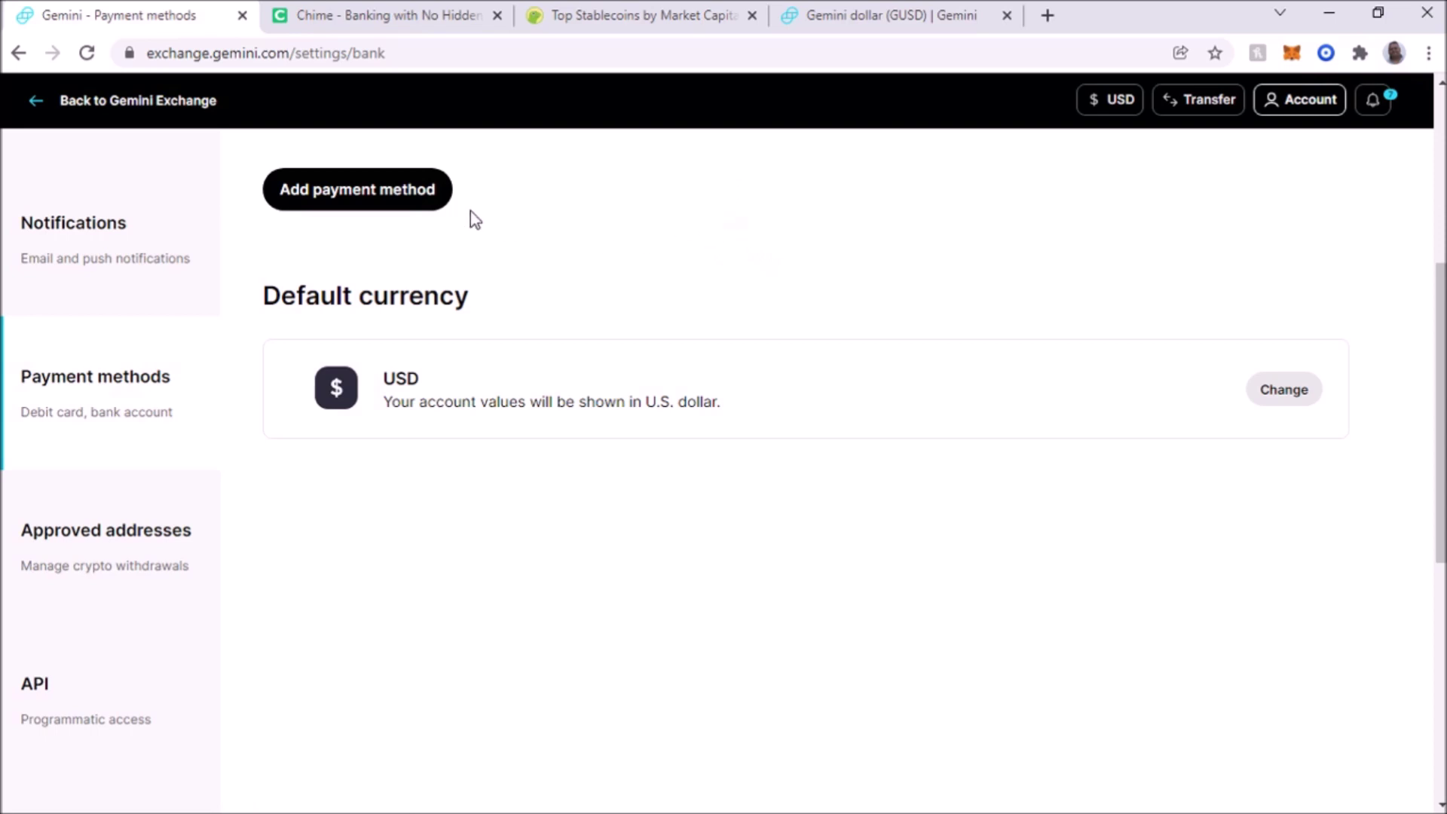
pyautogui.click(357, 195)
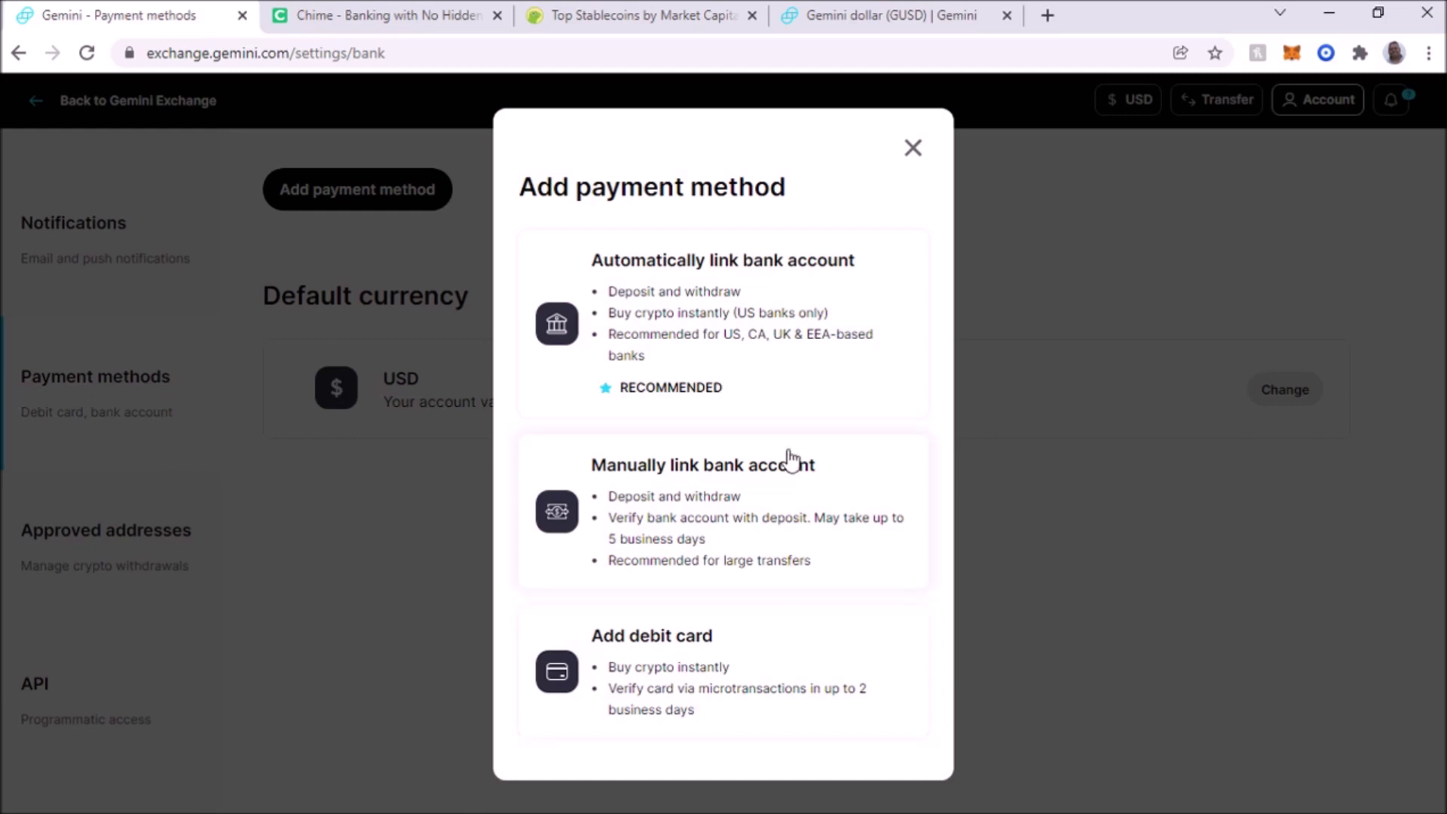
# Step: Choose 'Automatically link bank account' and continue past Plaid's introduction to the bank list
pyautogui.click(723, 325)
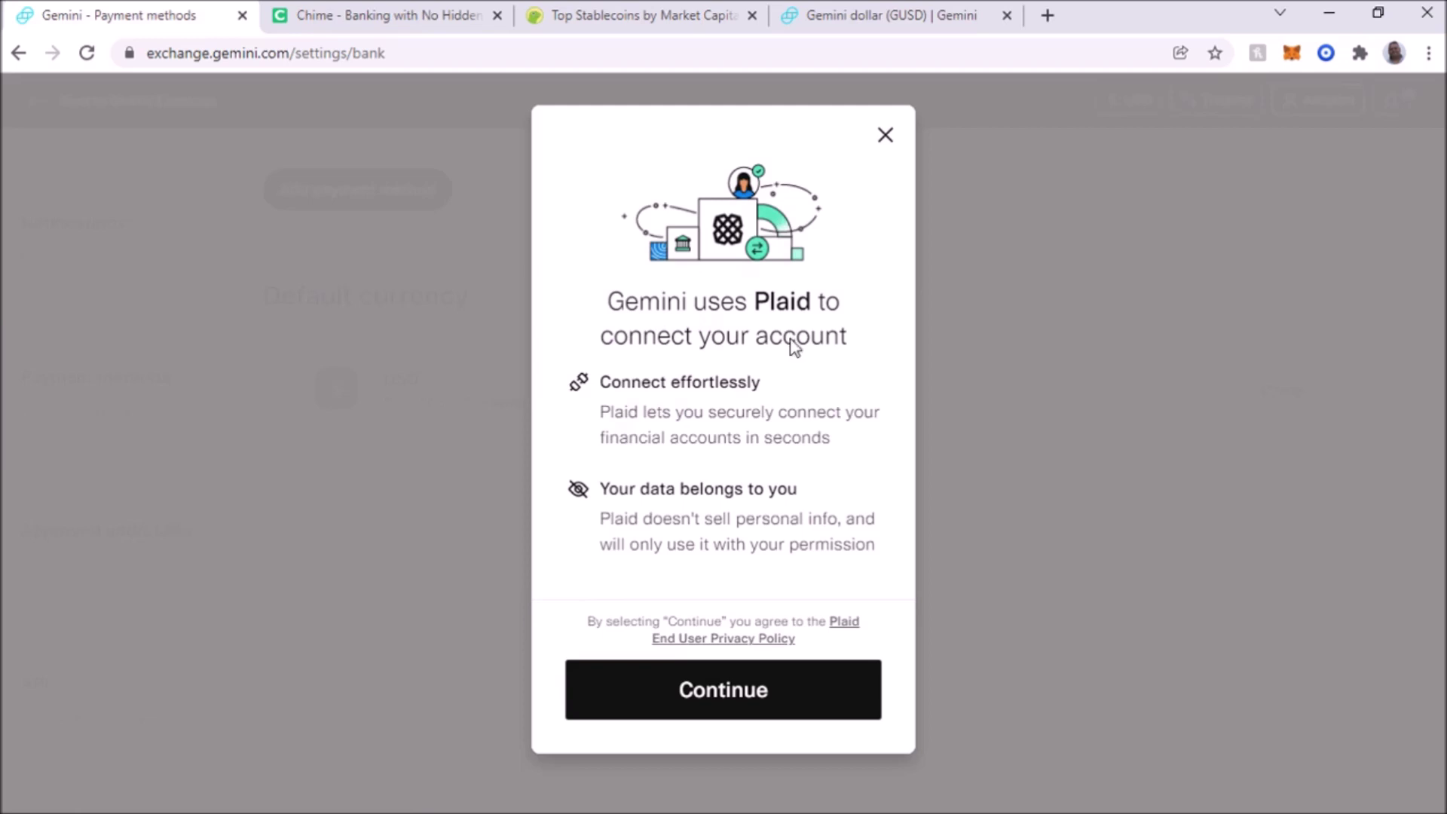
pyautogui.click(754, 691)
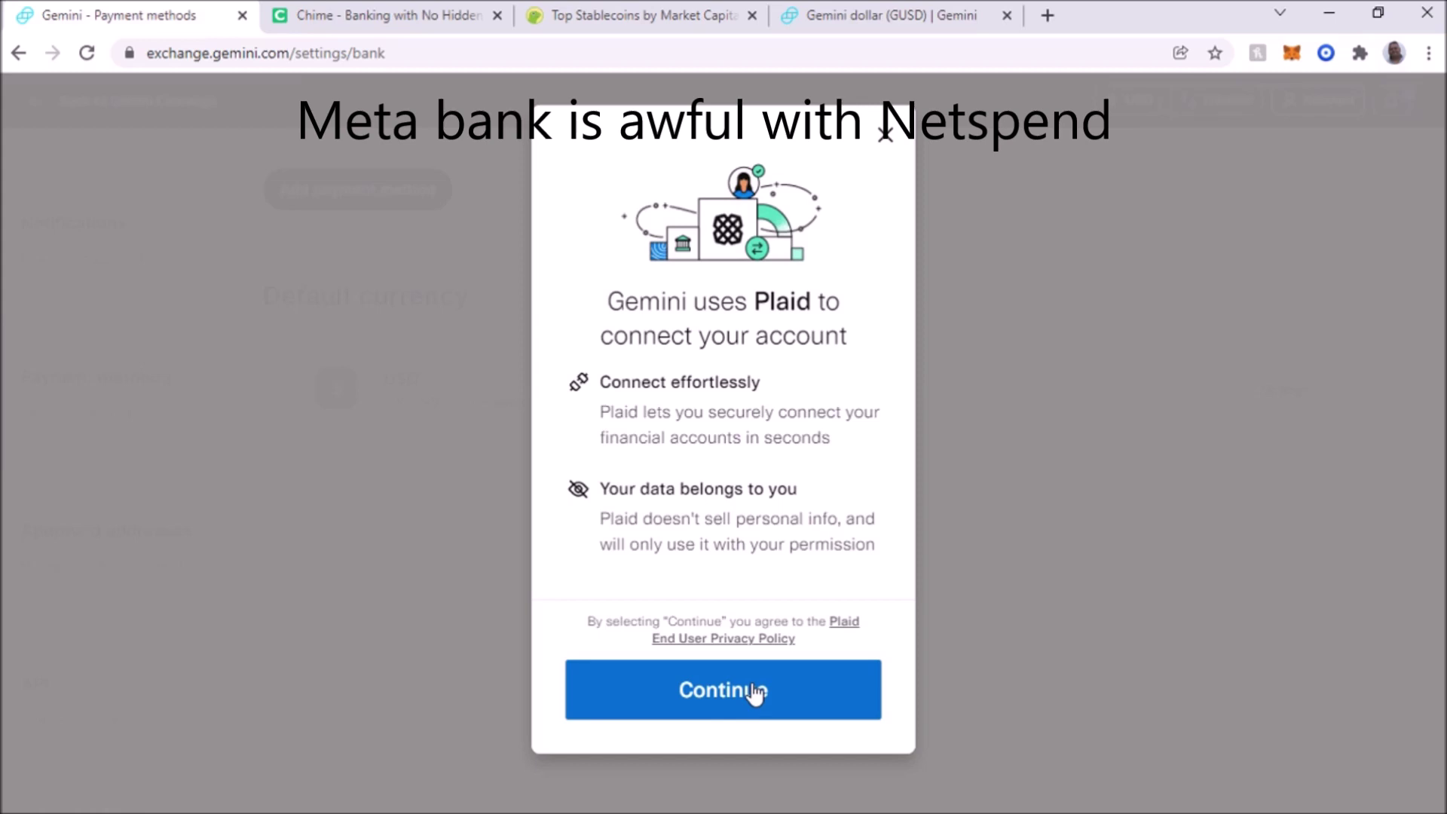
pyautogui.click(754, 694)
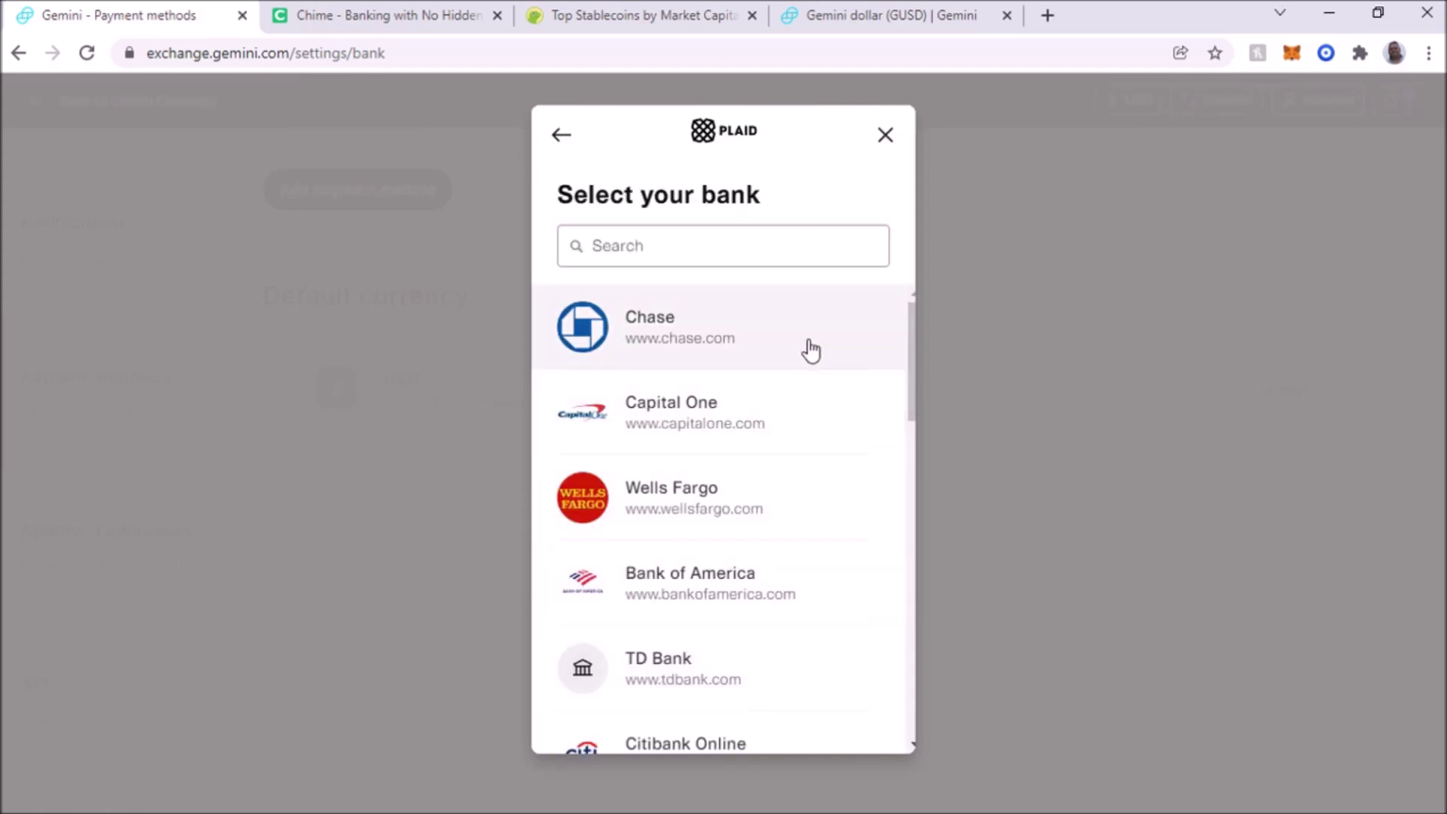
# Step: Scroll up and down the Plaid 'Select your bank' list until Chime shows
pyautogui.scroll(-12, 811, 350)
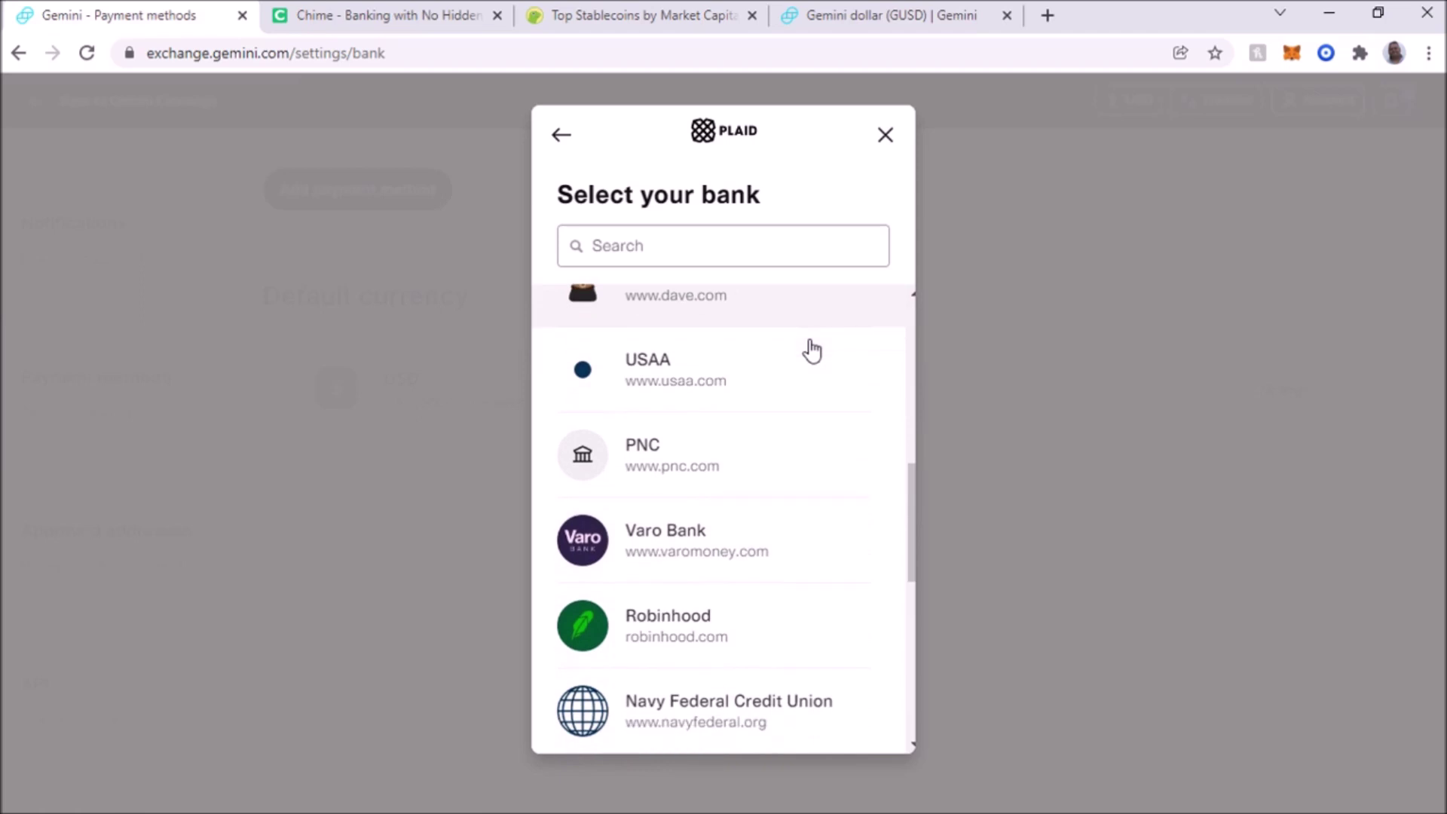
pyautogui.scroll(-2, 795, 399)
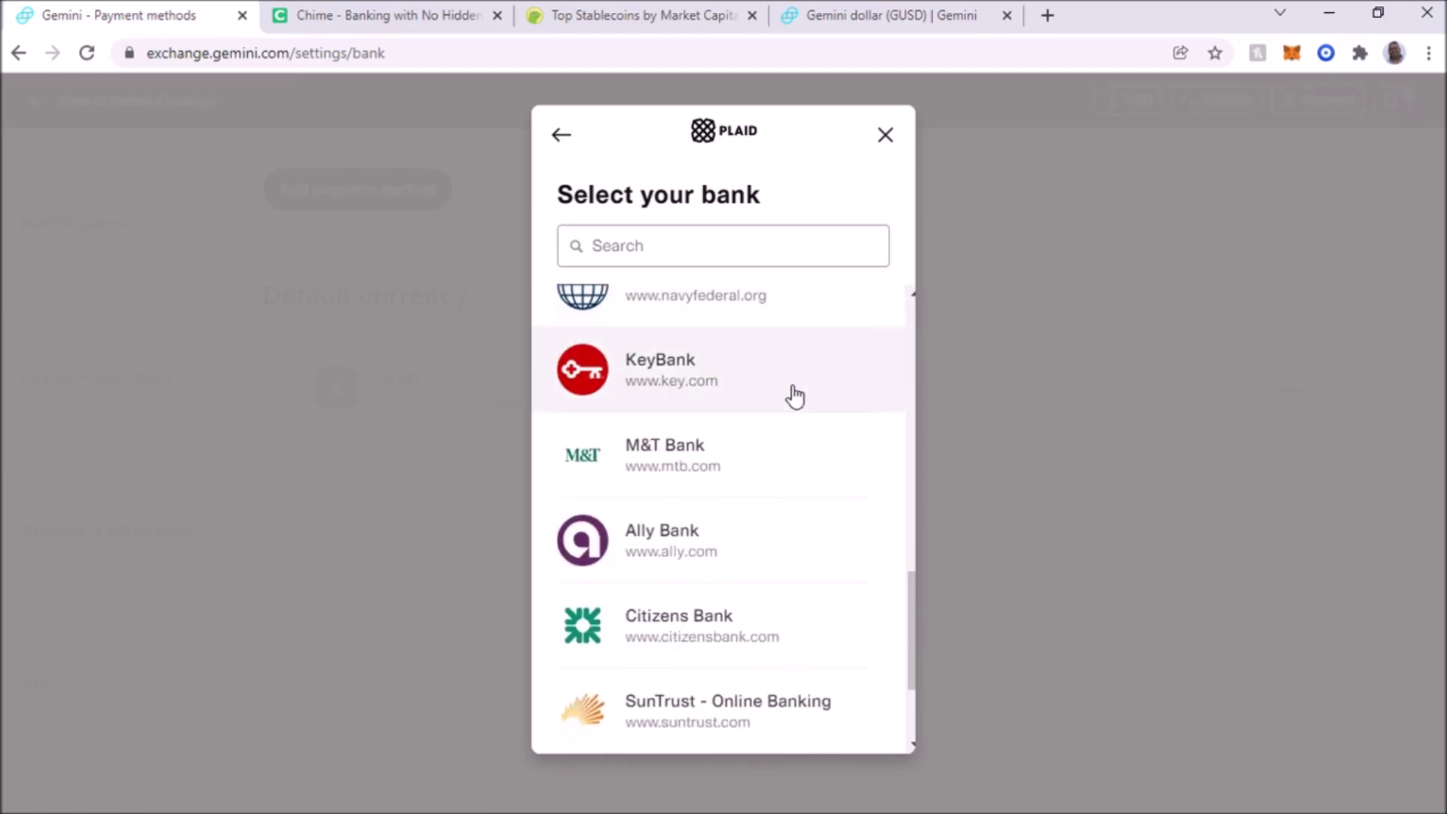
pyautogui.scroll(4, 776, 396)
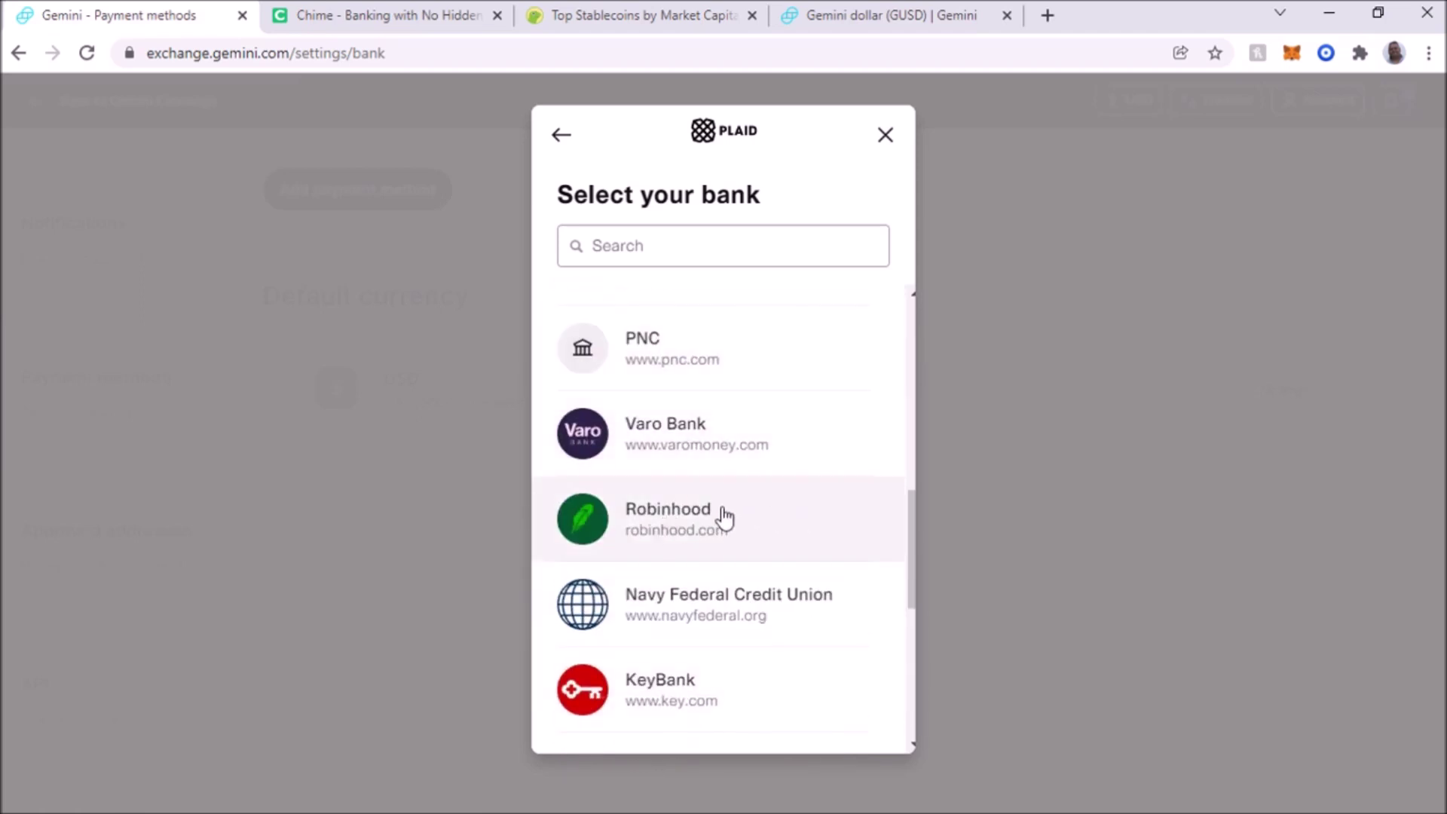
pyautogui.scroll(-1, 783, 505)
pyautogui.scroll(-6, 796, 502)
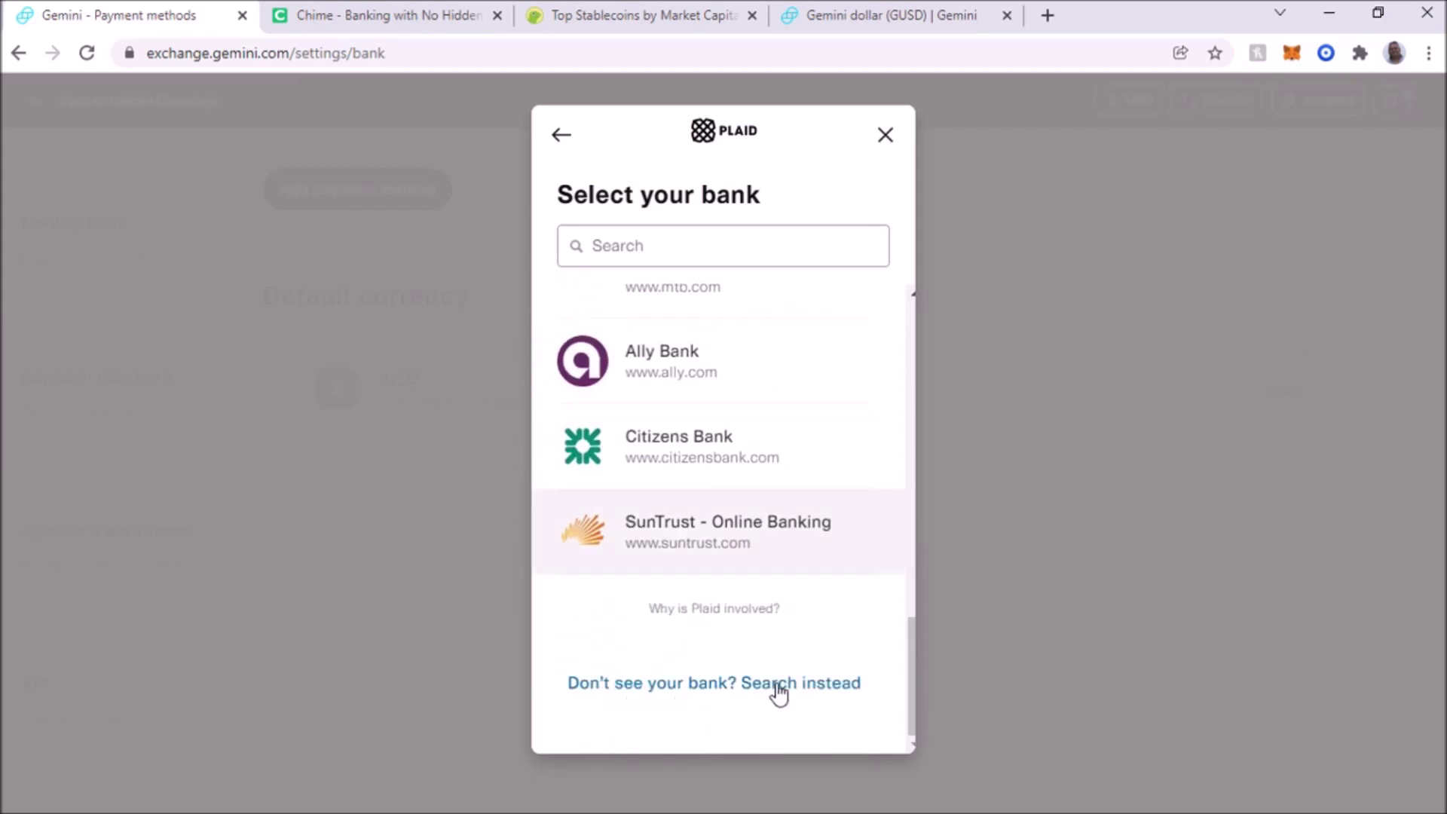
pyautogui.scroll(5, 773, 546)
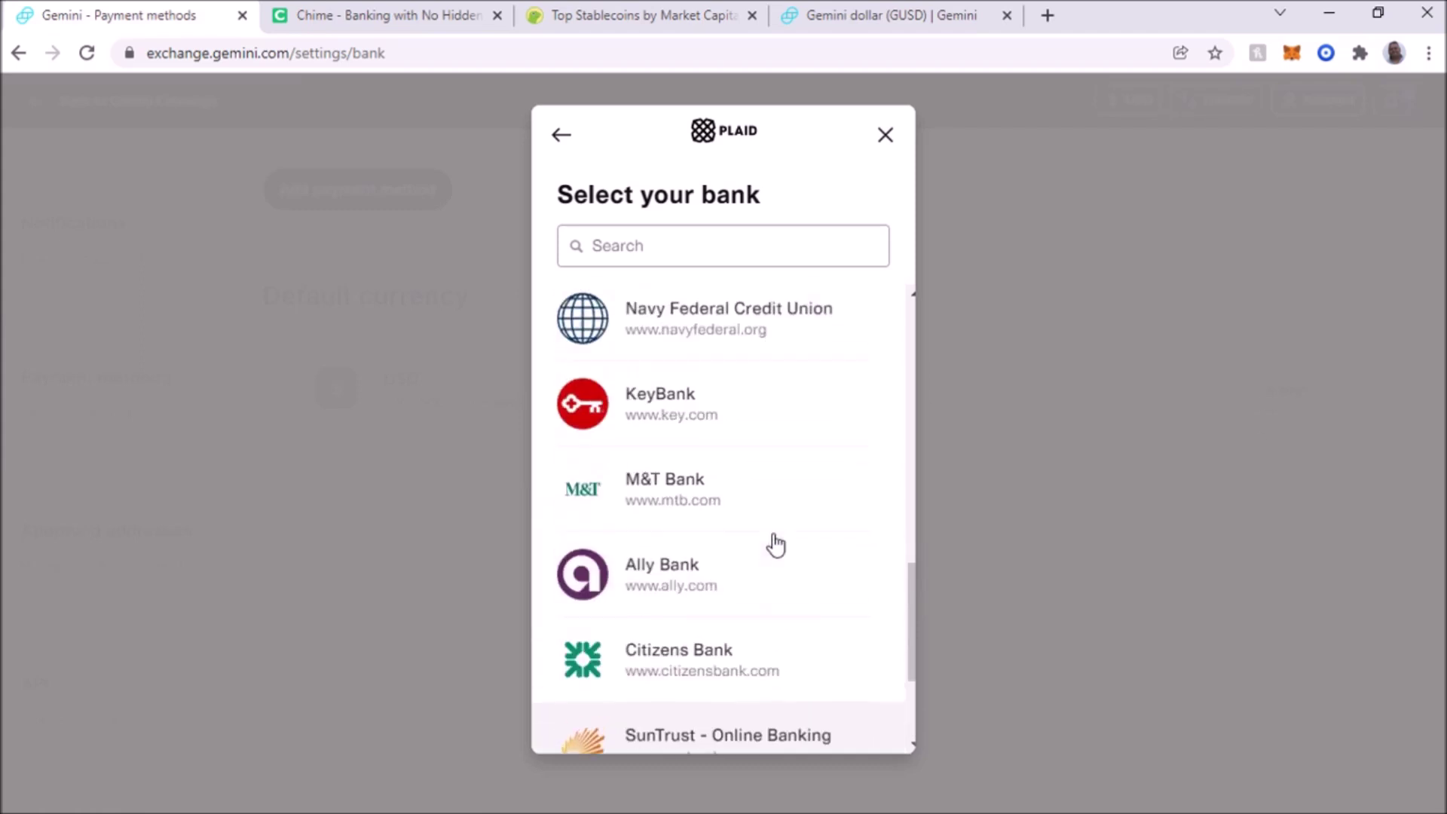
pyautogui.scroll(8, 773, 593)
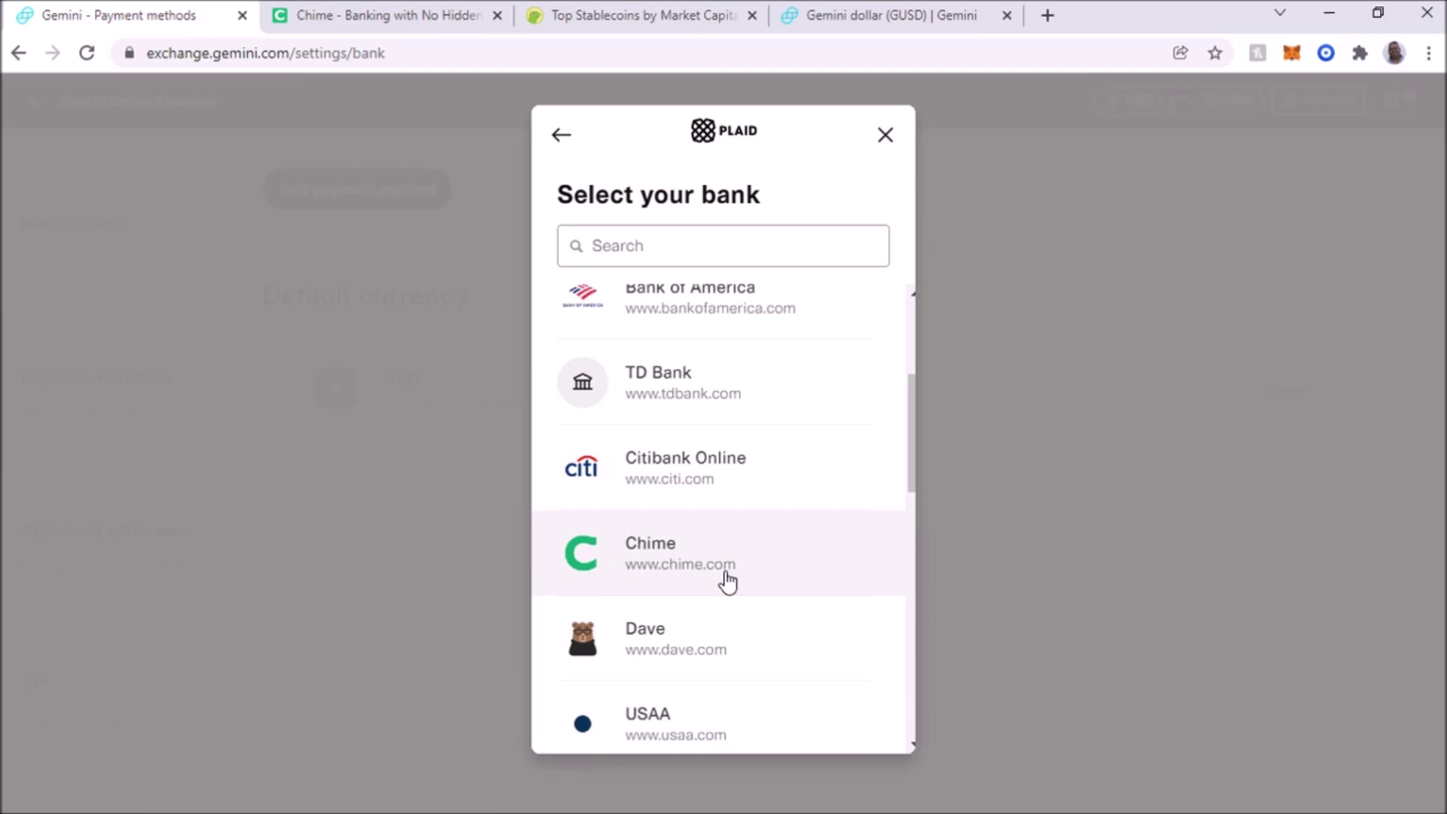
pyautogui.scroll(4, 731, 568)
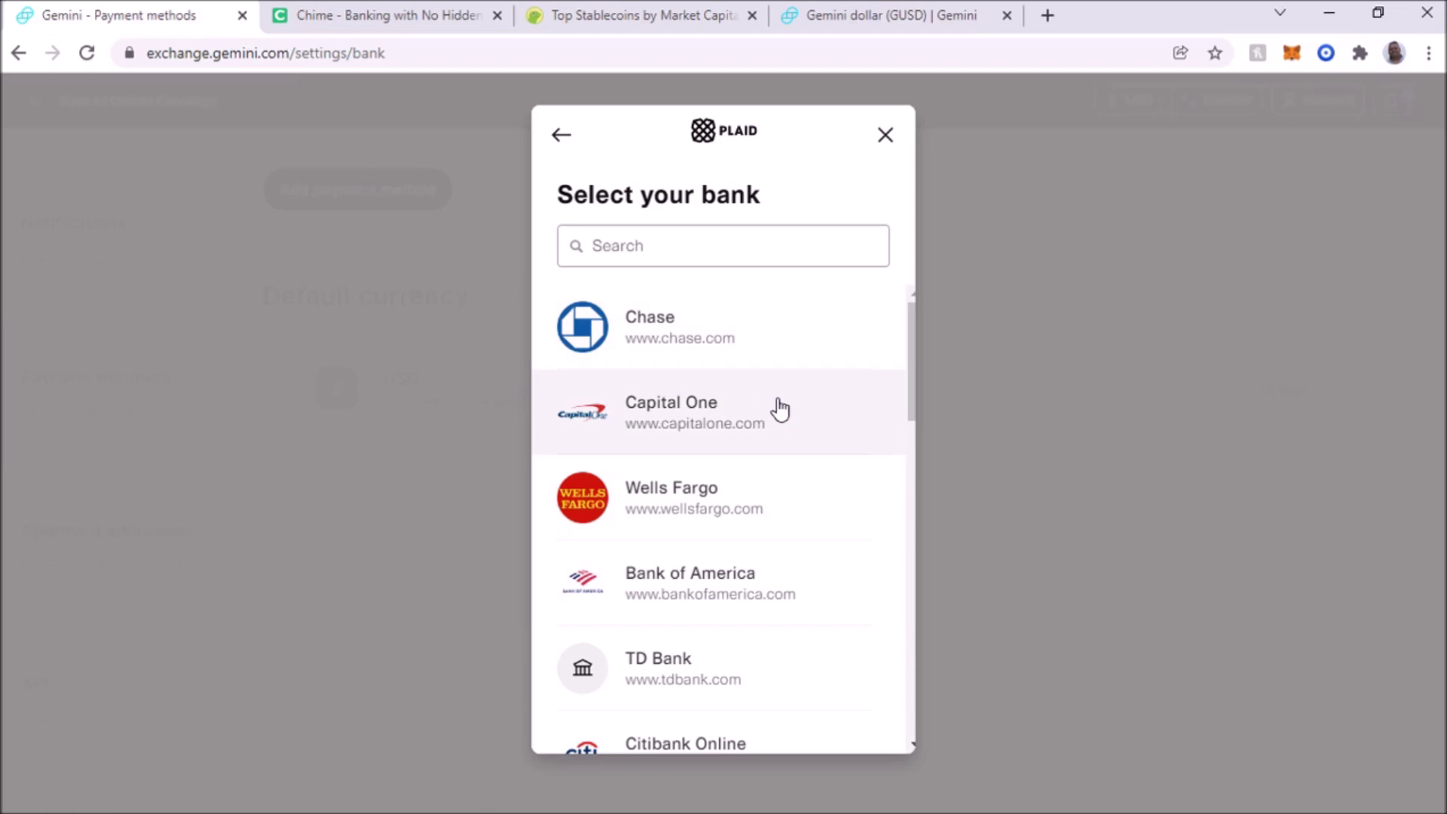
pyautogui.scroll(-4, 784, 392)
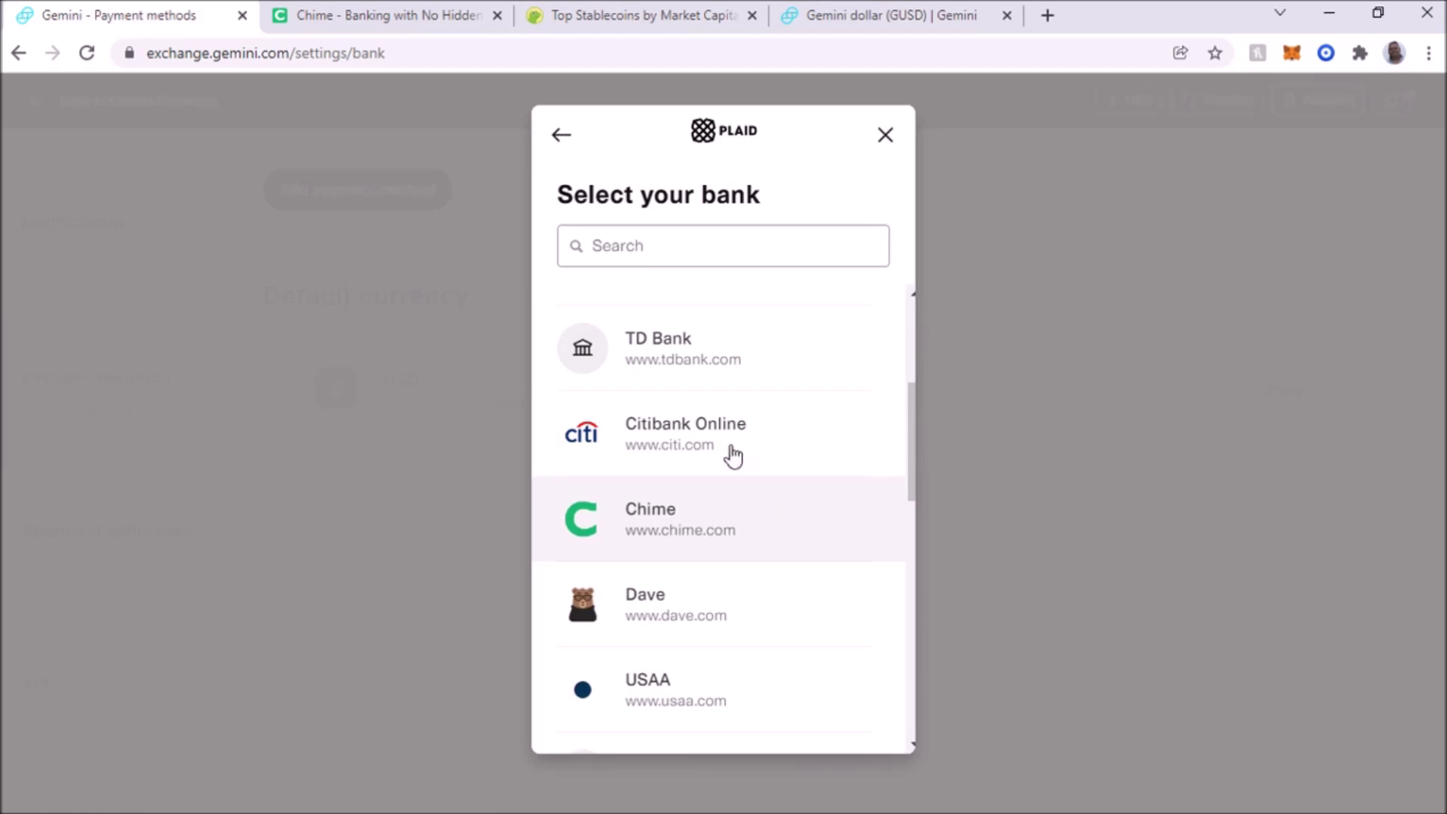
# Step: Look over the chime.com homepage, then return to Gemini's Plaid bank list
pyautogui.click(383, 19)
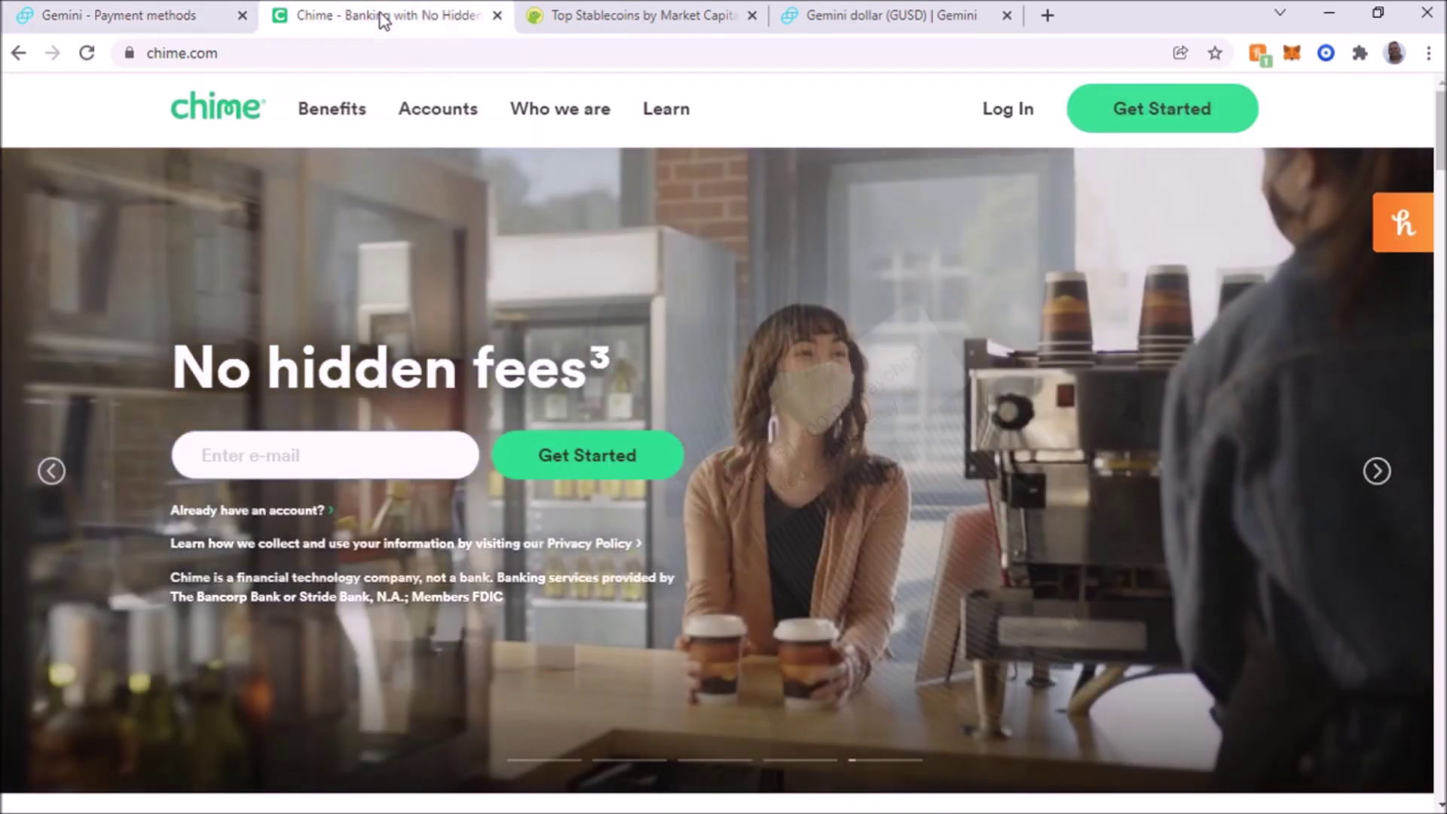
pyautogui.moveTo(419, 109)
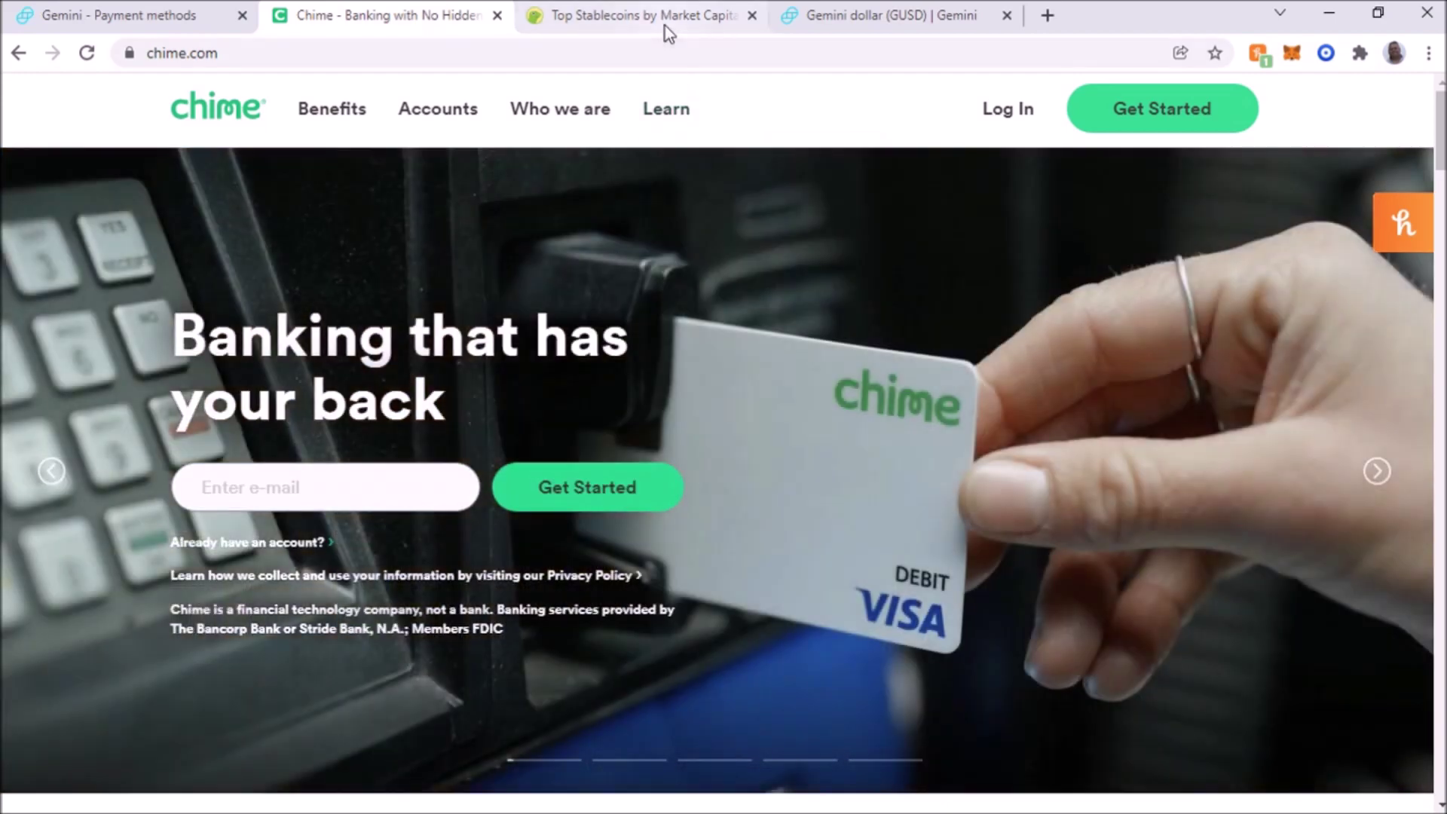
pyautogui.click(184, 18)
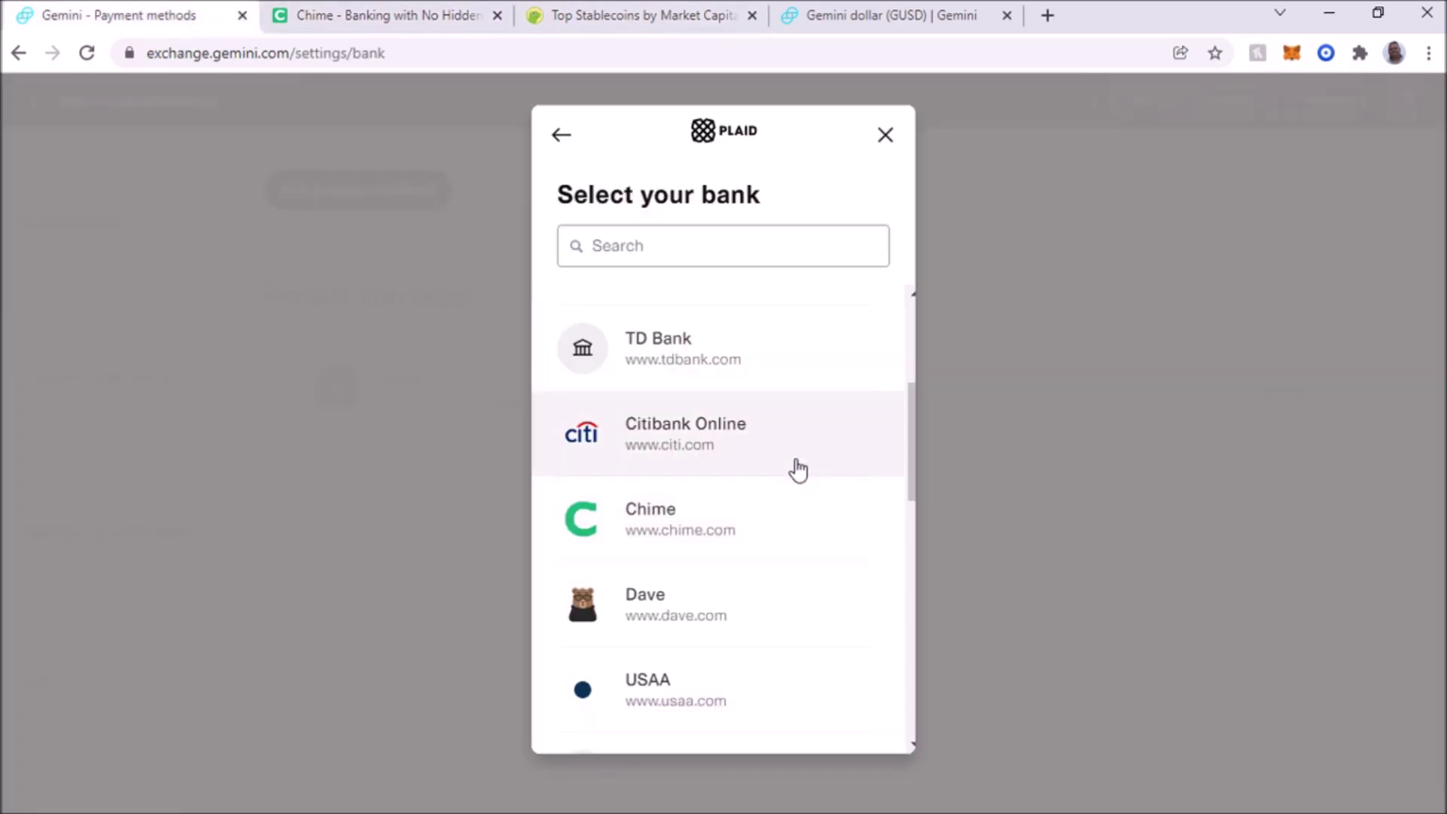
# Step: Scroll up and down the Plaid list of supported banks once more
pyautogui.scroll(-4, 796, 469)
pyautogui.scroll(6, 798, 468)
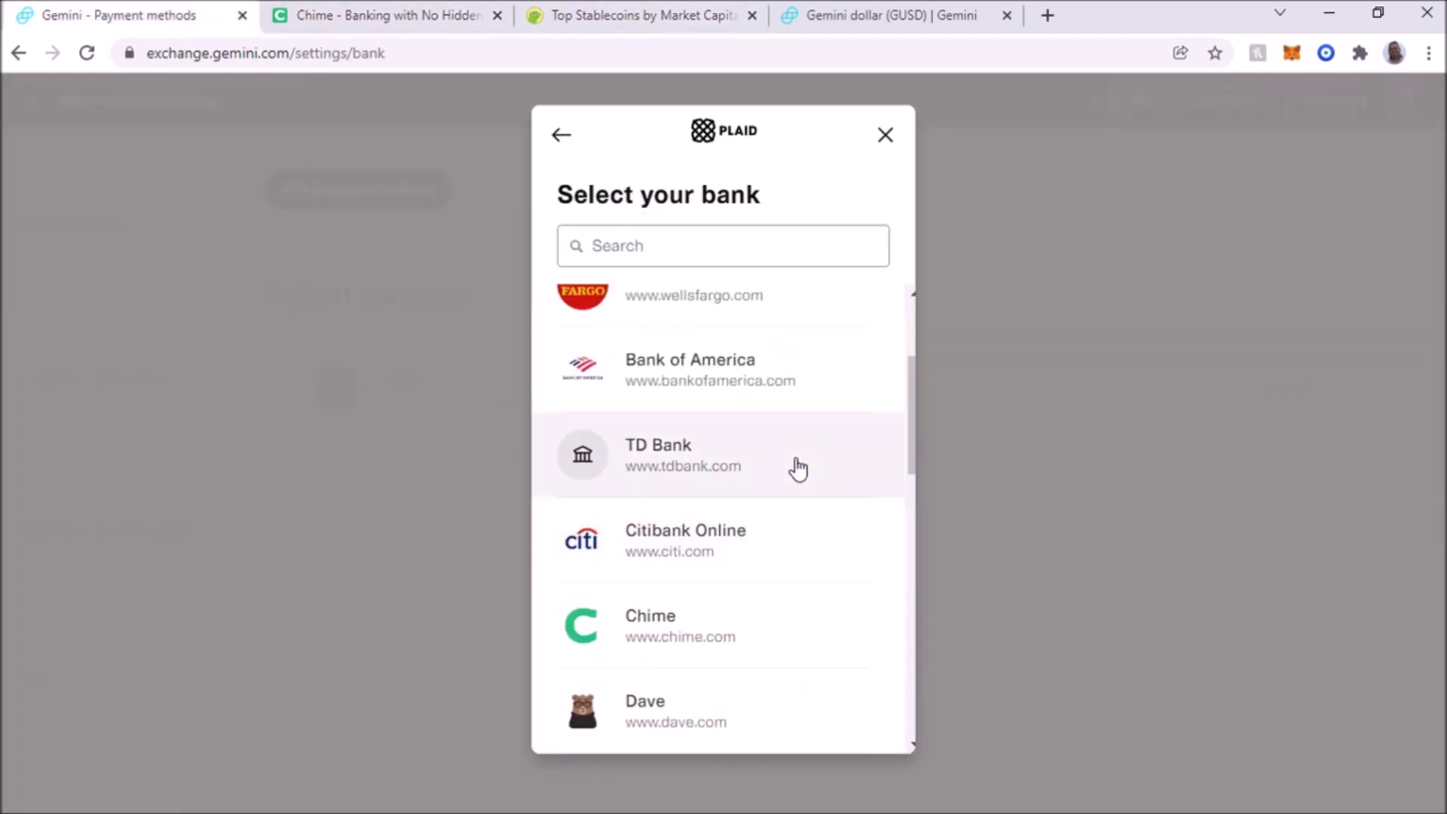
pyautogui.scroll(2, 797, 468)
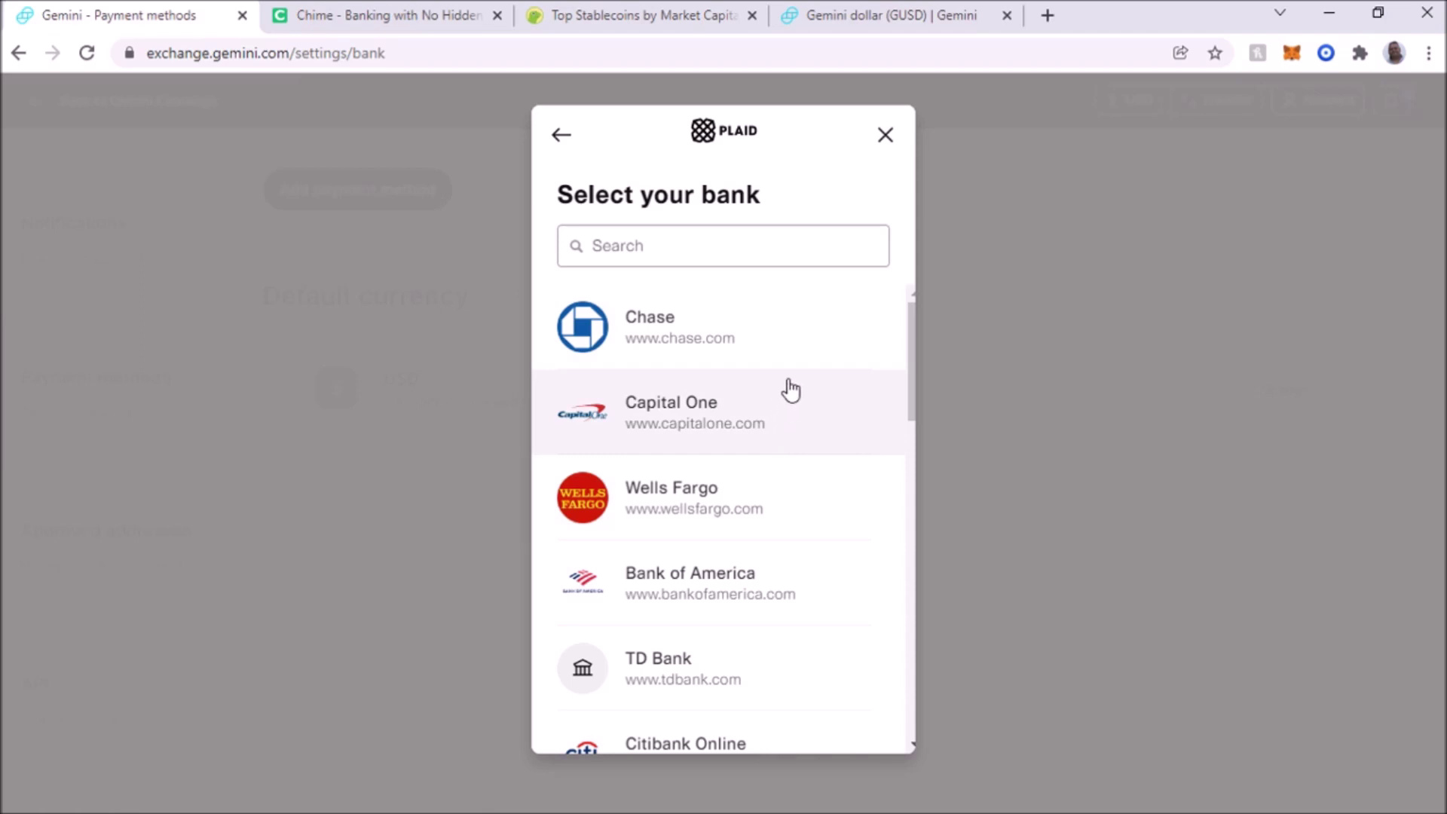
pyautogui.scroll(-10, 792, 603)
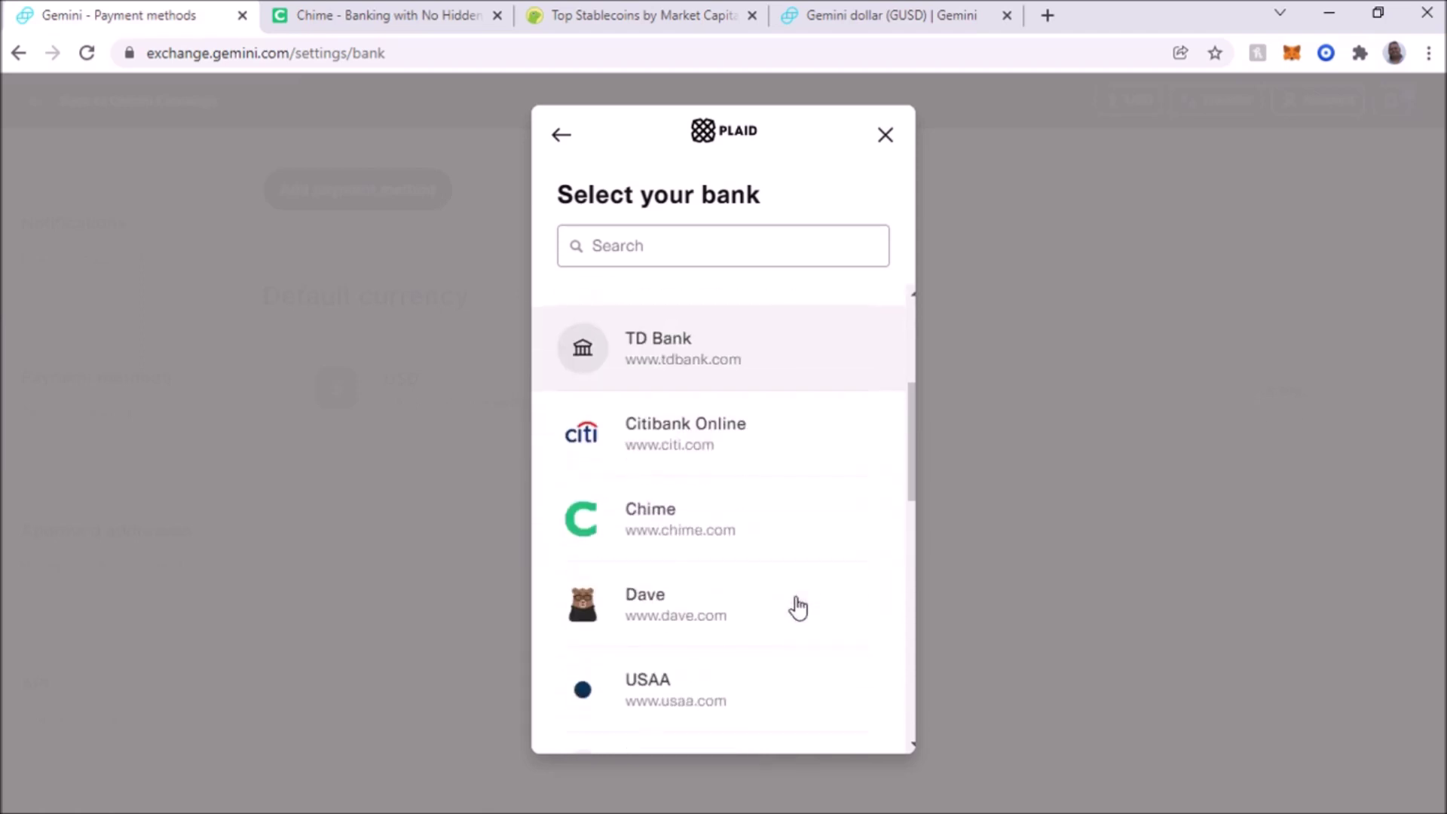
pyautogui.scroll(-5, 797, 611)
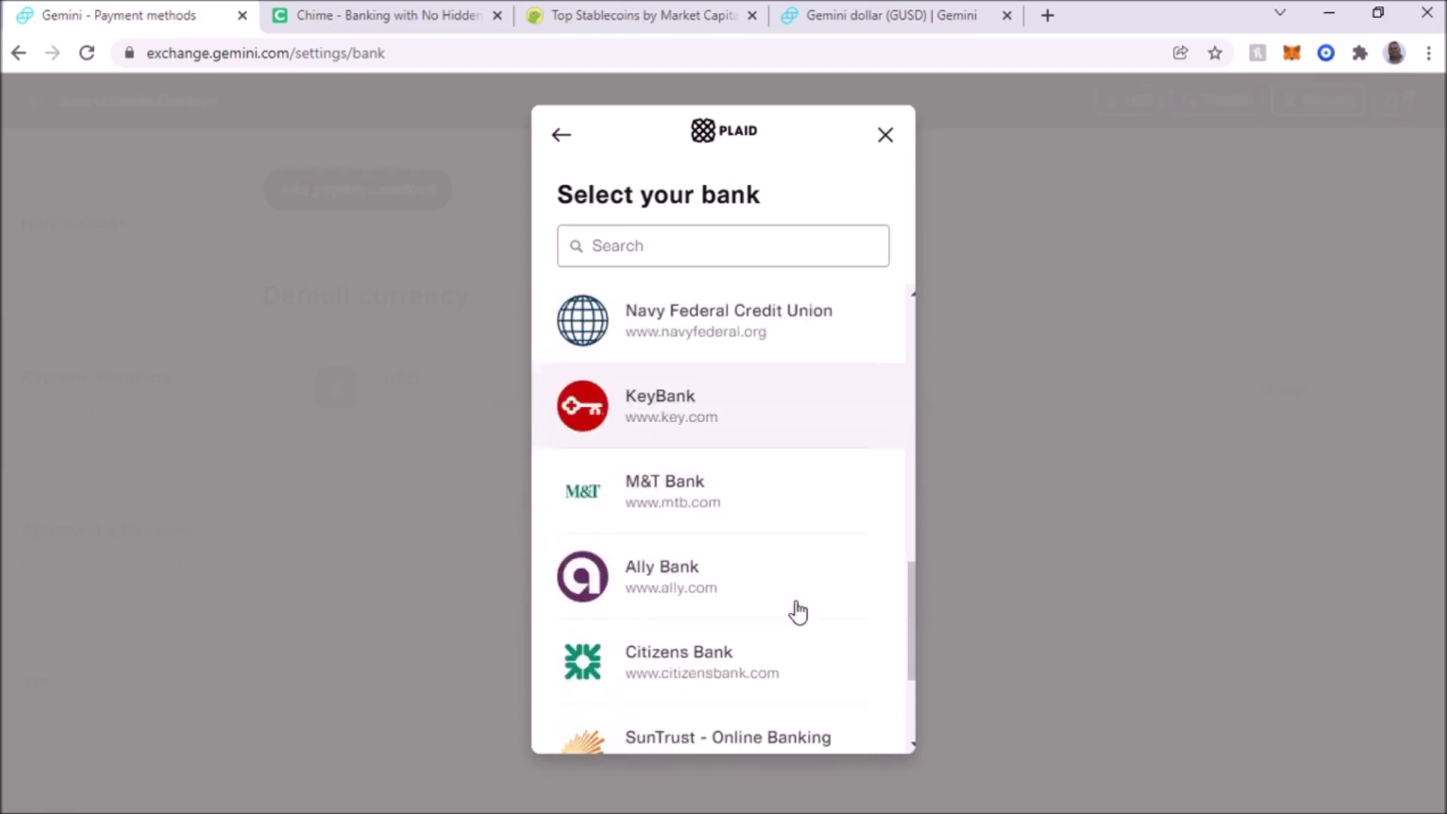
pyautogui.scroll(7, 797, 612)
pyautogui.scroll(8, 798, 612)
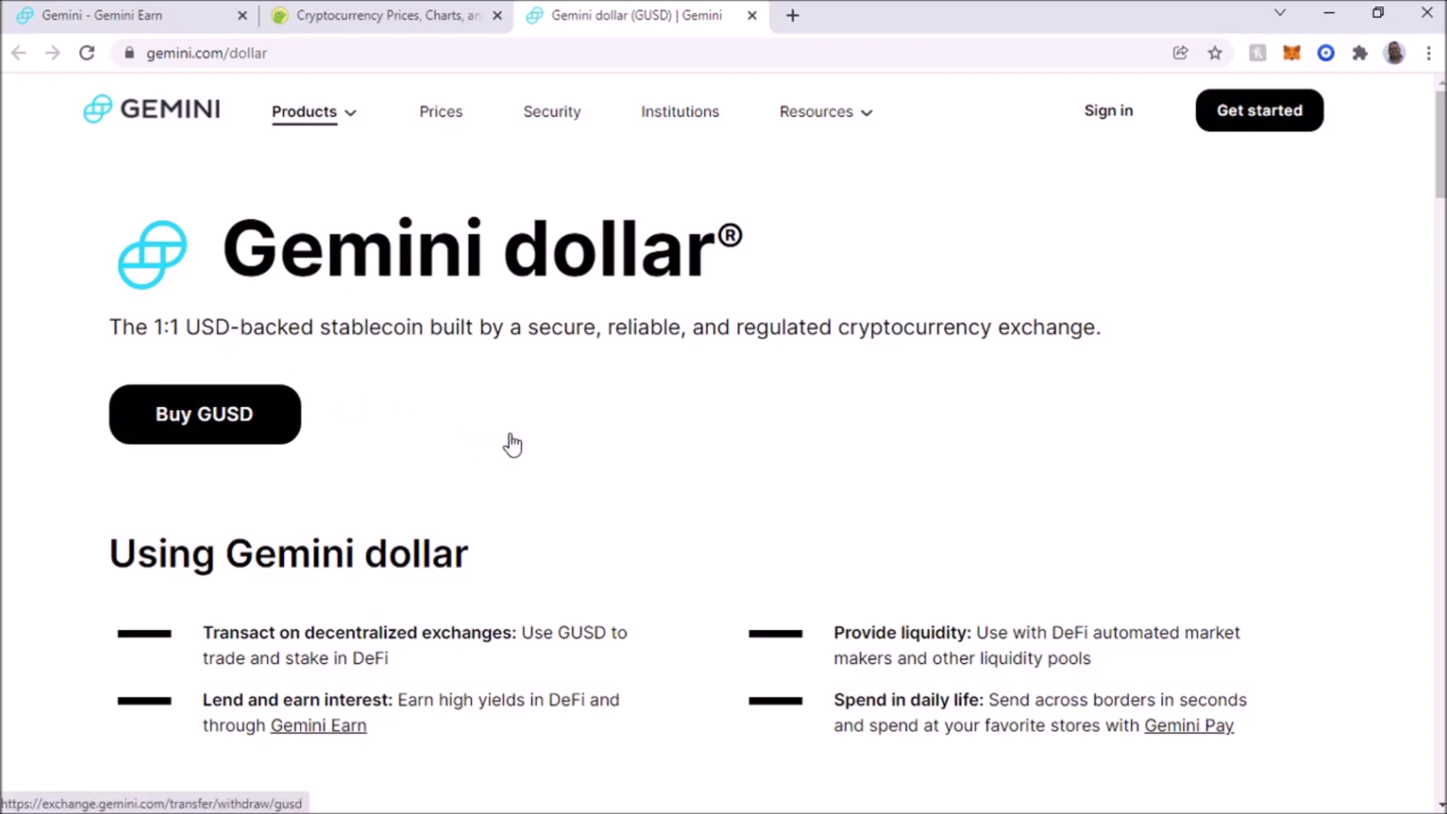
# Step: Scroll down the GUSD page through its stable, fully-backed, regulated and audited sections
pyautogui.scroll(-4, 505, 448)
pyautogui.scroll(-3, 512, 445)
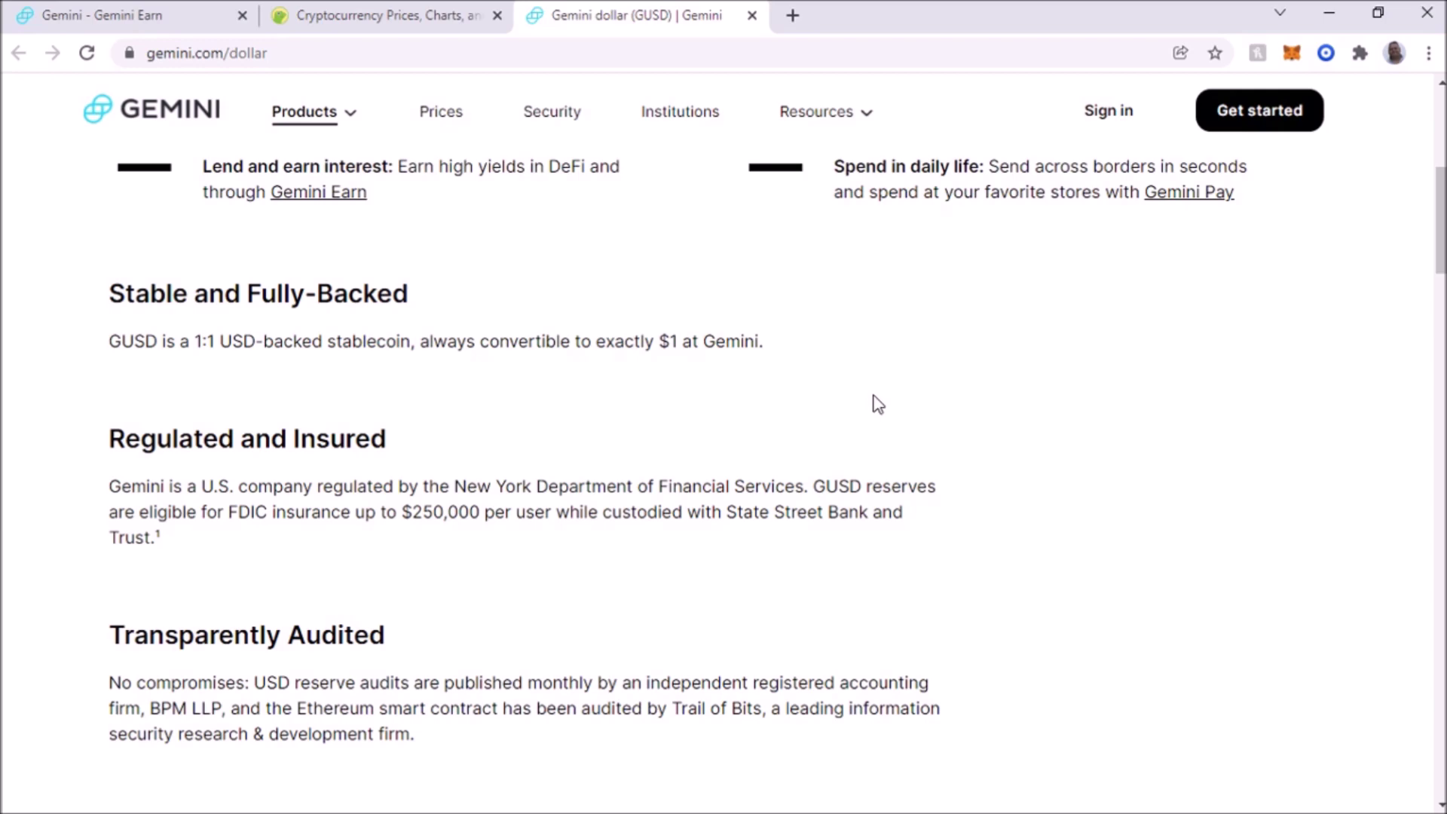
# Step: Read the GUSD Zero Fees section, scroll back to the top, and switch to CoinGecko
pyautogui.scroll(-1, 878, 404)
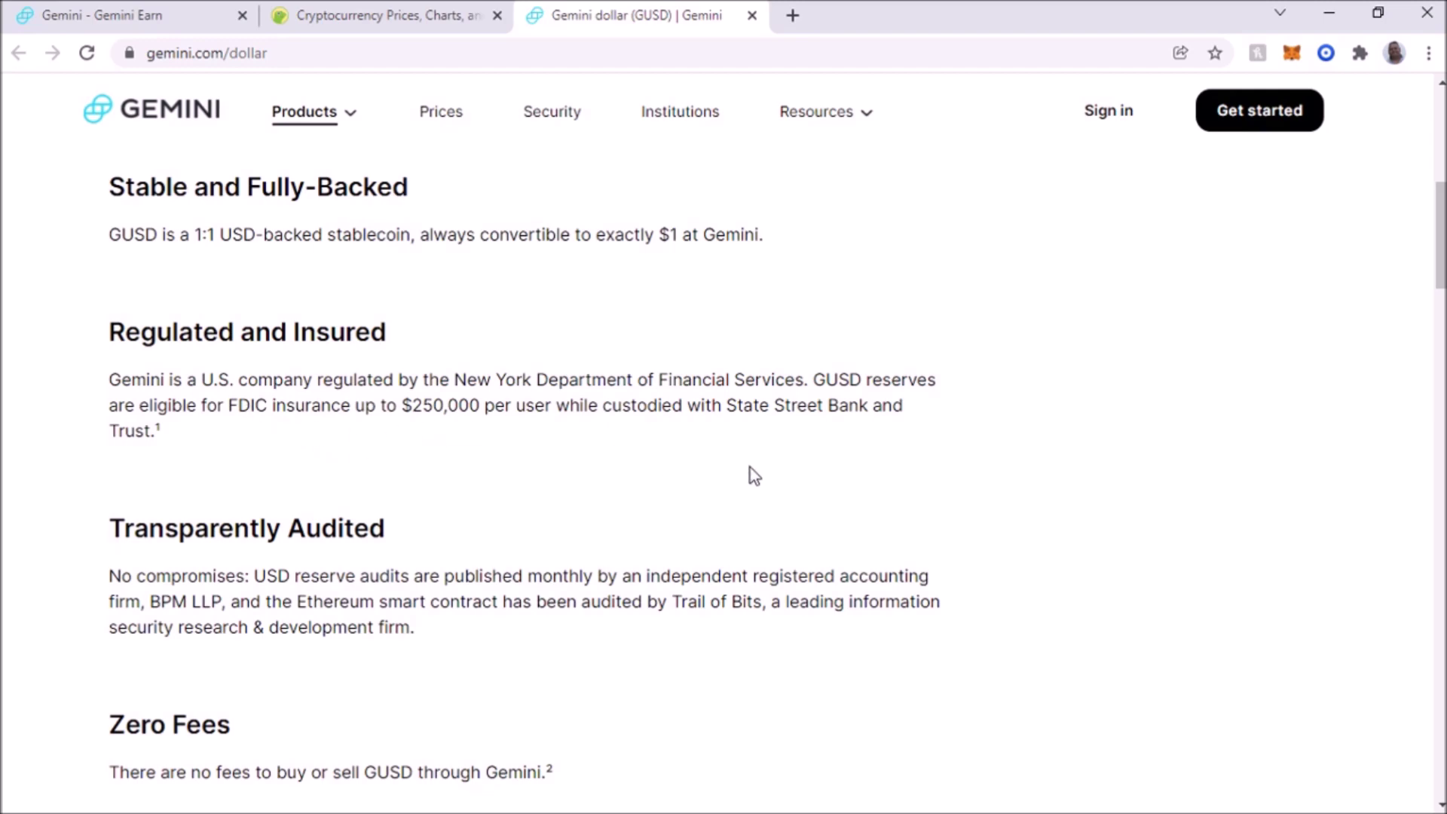
pyautogui.scroll(-2, 1015, 445)
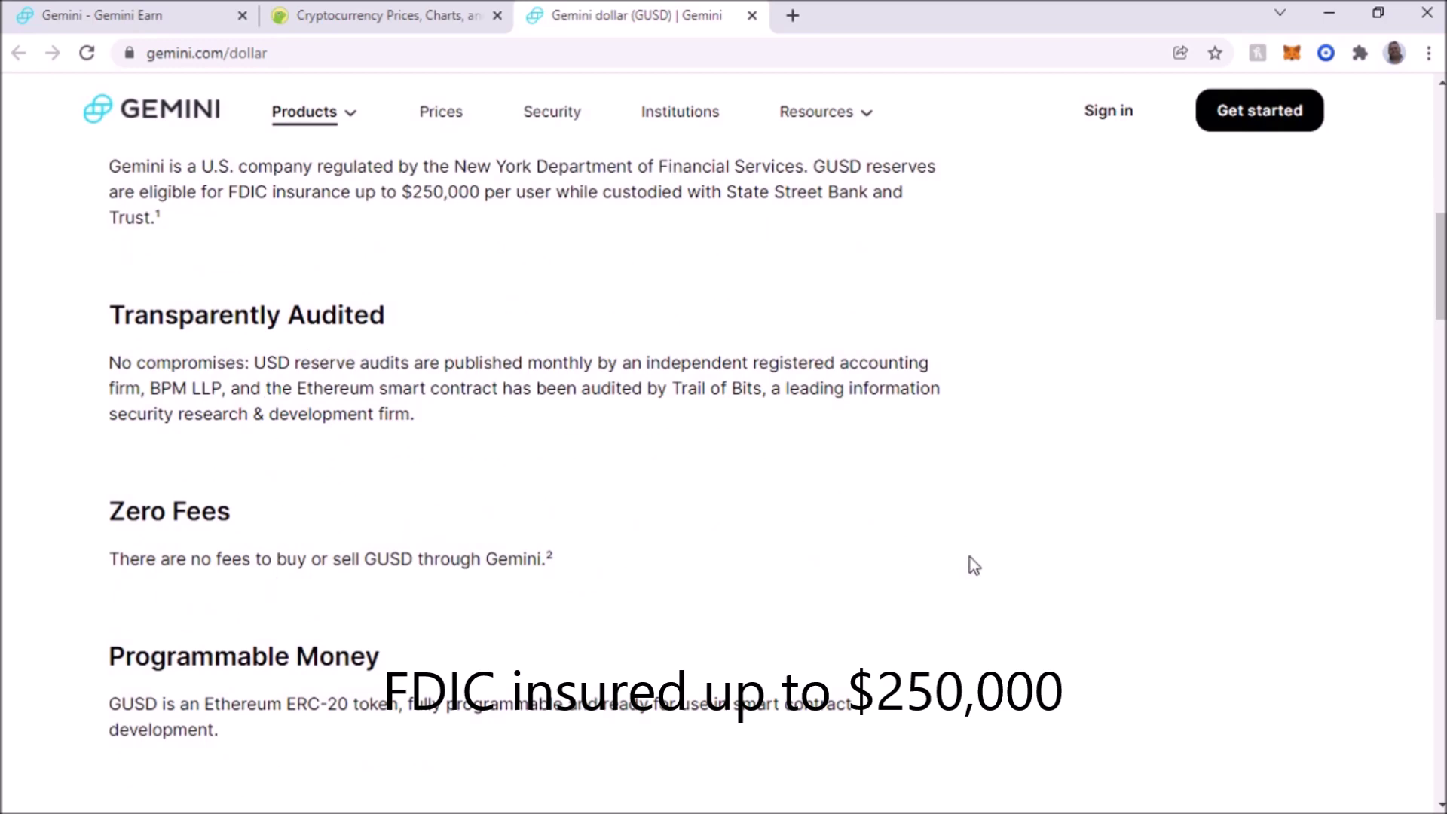
pyautogui.scroll(10, 972, 562)
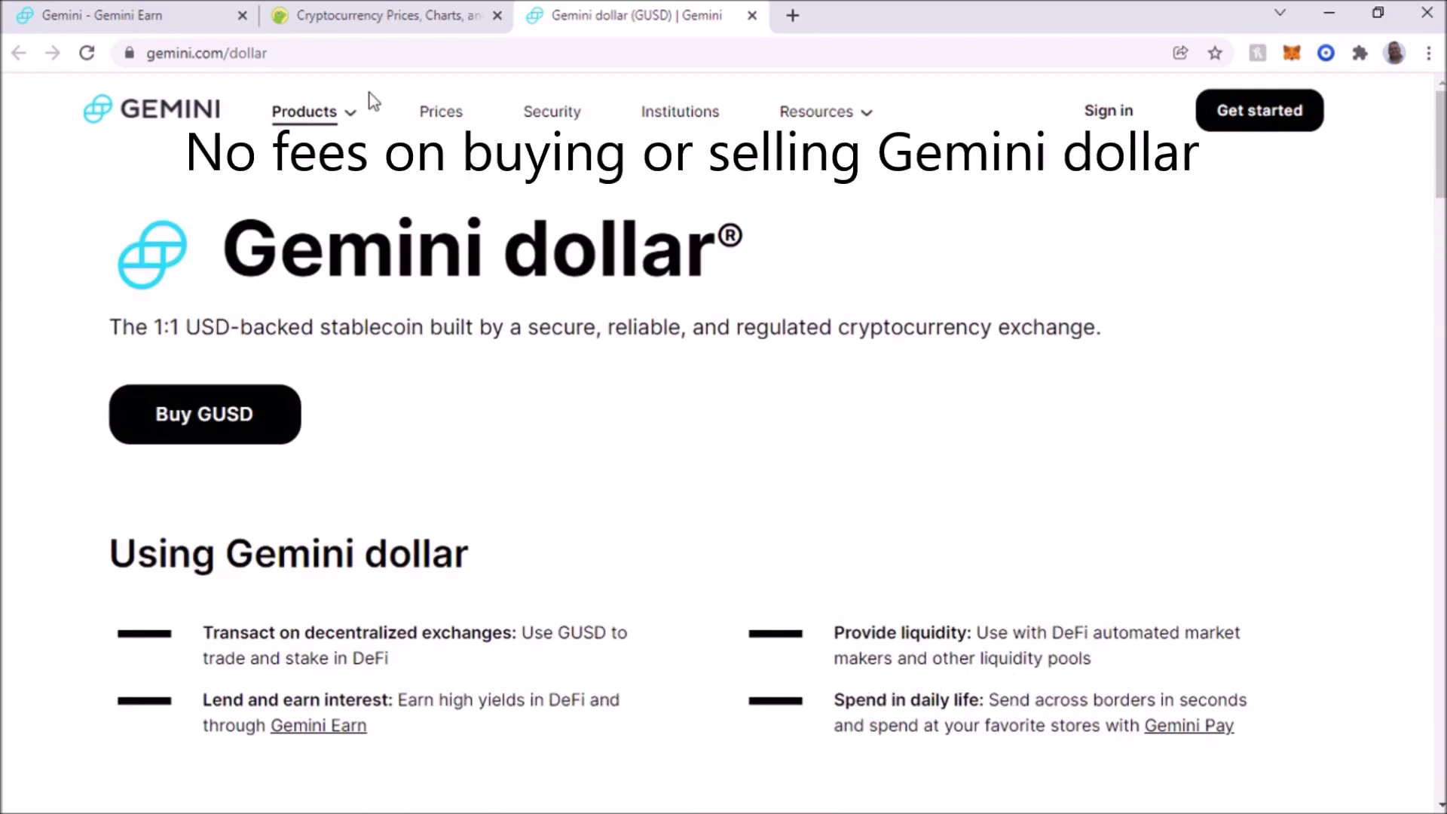
pyautogui.click(369, 17)
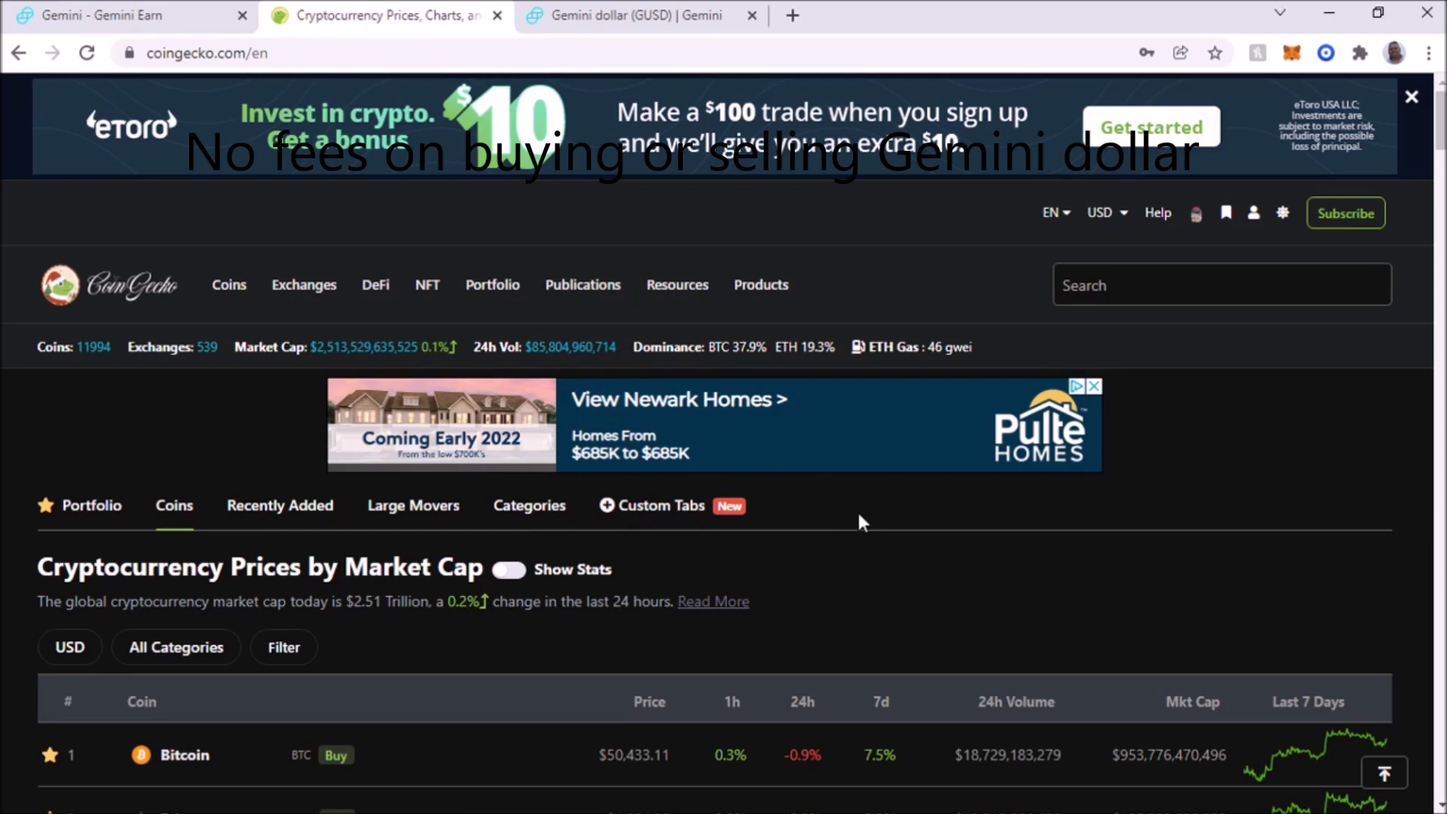
# Step: Show Gemini Earn's current interest rates table, led by Gemini dollar at 8.05%
pyautogui.click(139, 17)
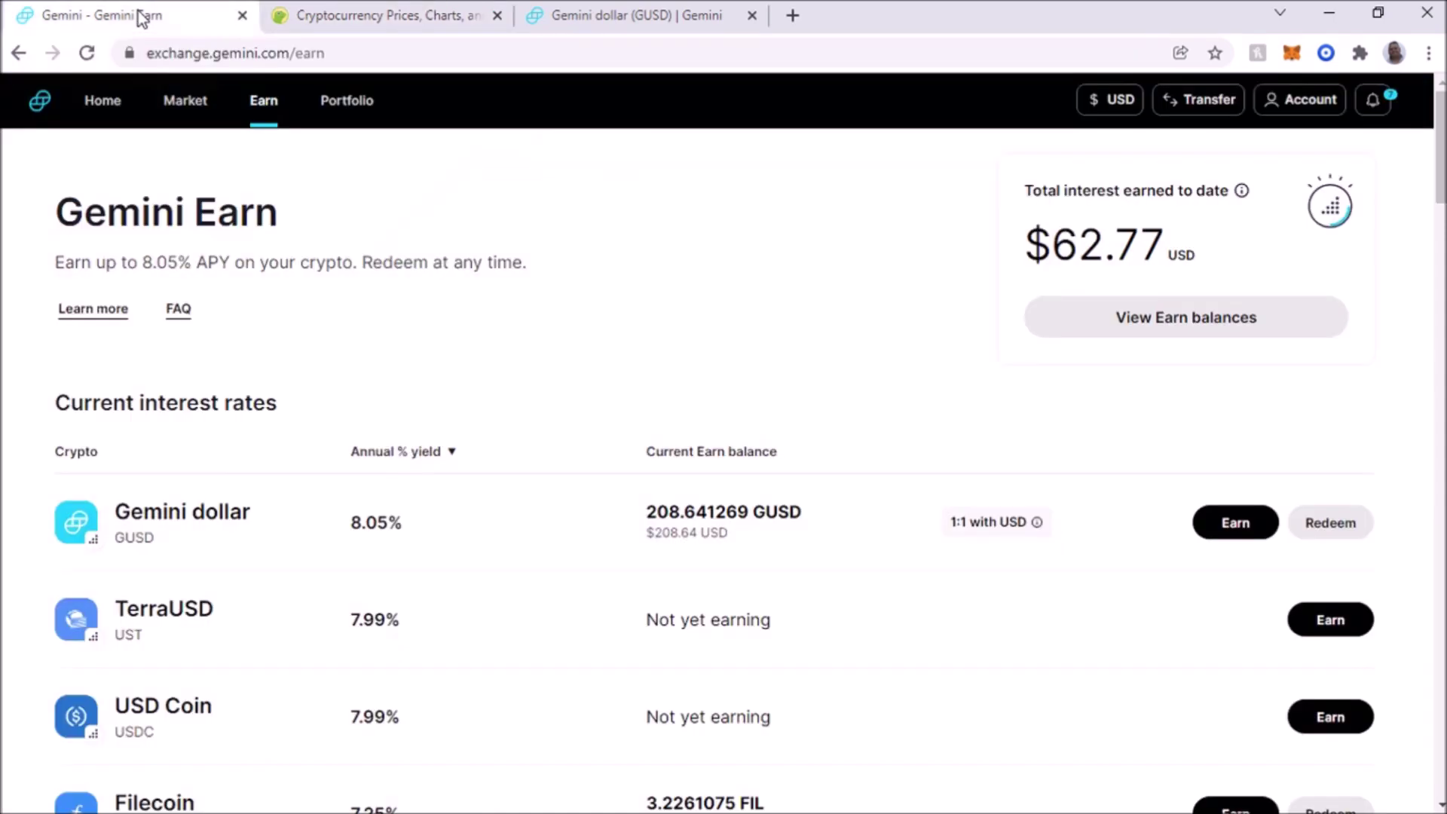
pyautogui.scroll(-1, 505, 352)
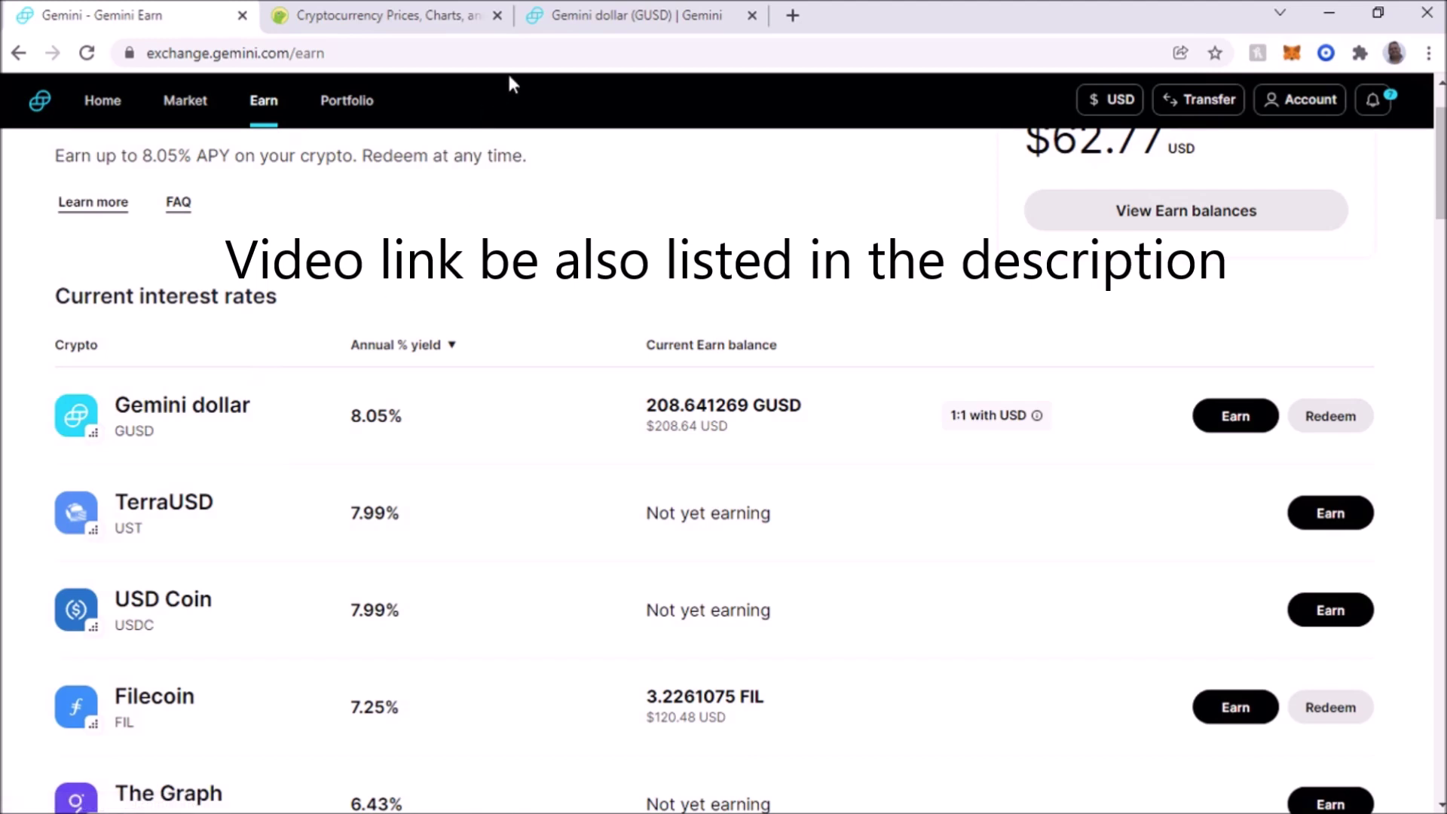
# Step: In CoinGecko, open the Stablecoins category, ranked fifth in the categories list
pyautogui.click(407, 19)
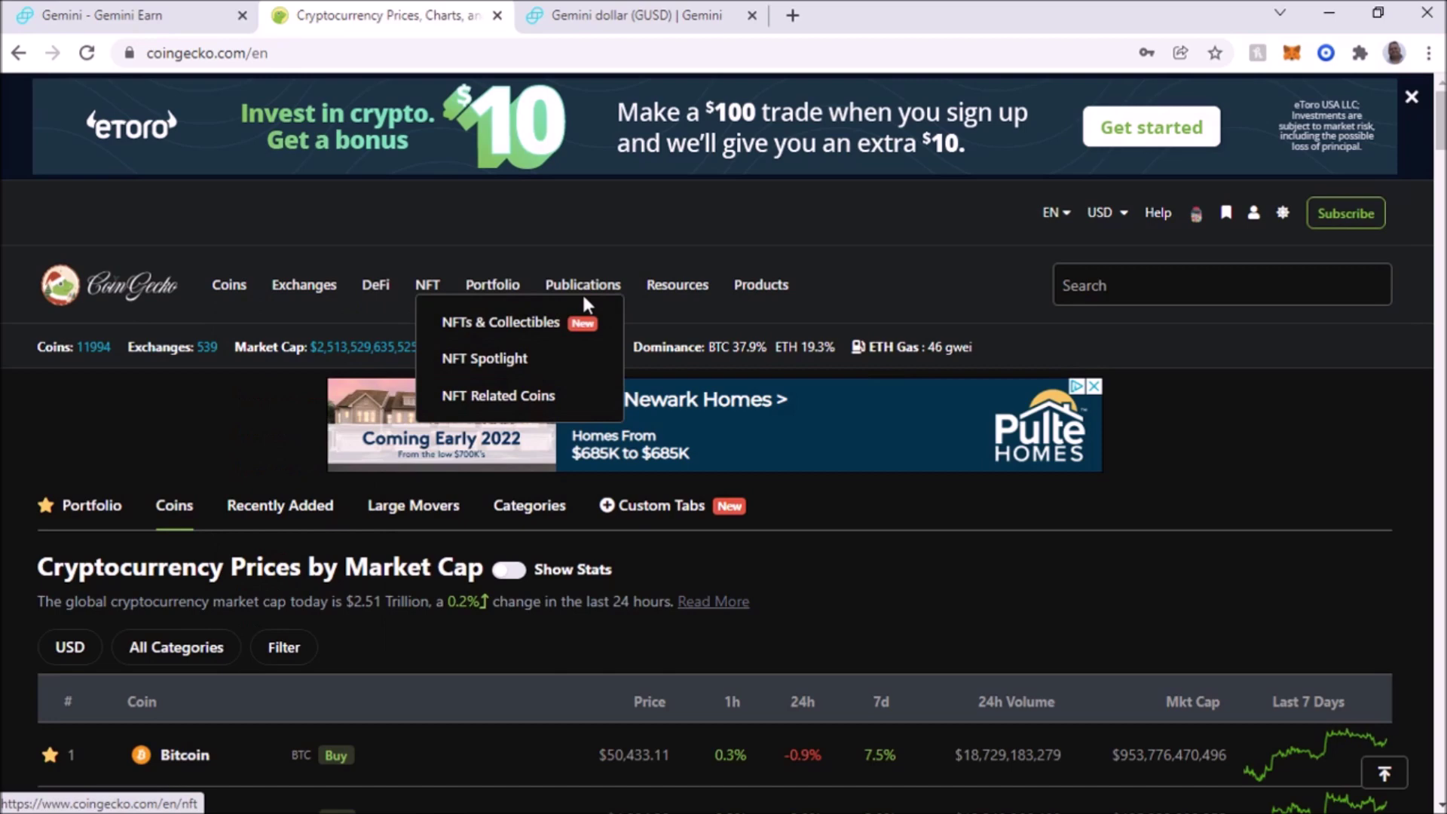
pyautogui.click(531, 515)
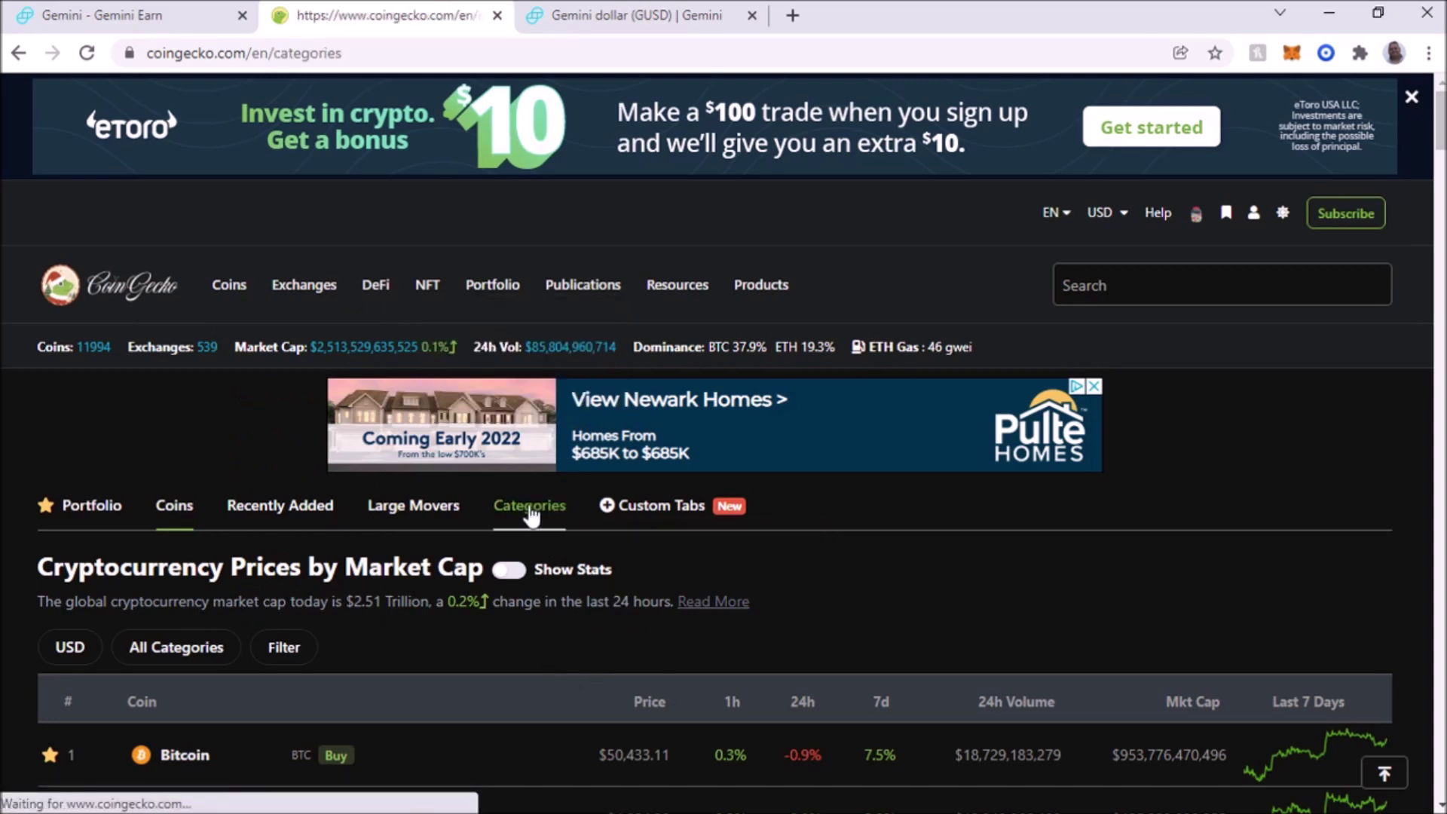
pyautogui.scroll(-4, 475, 487)
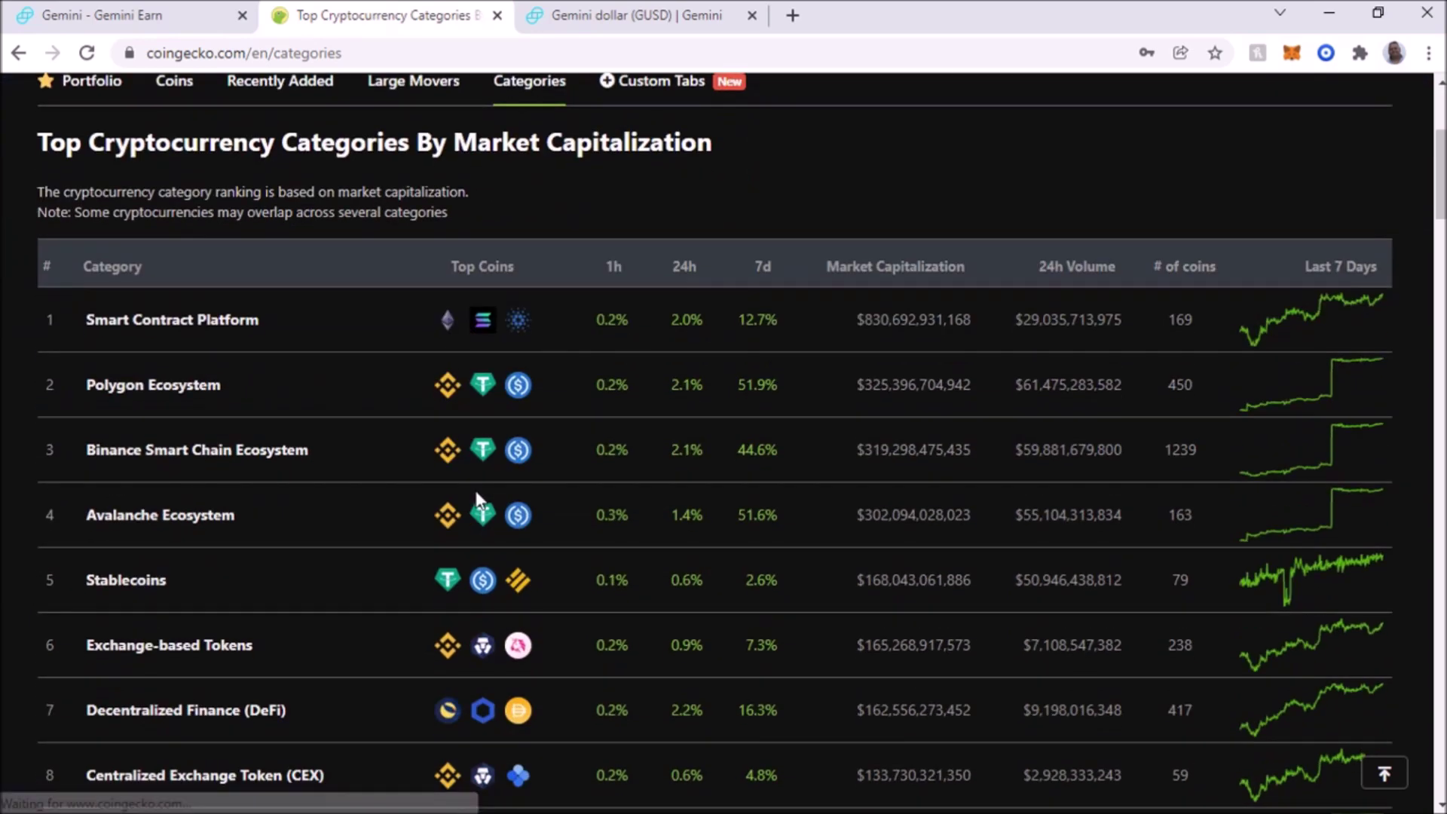
pyautogui.scroll(-1, 356, 417)
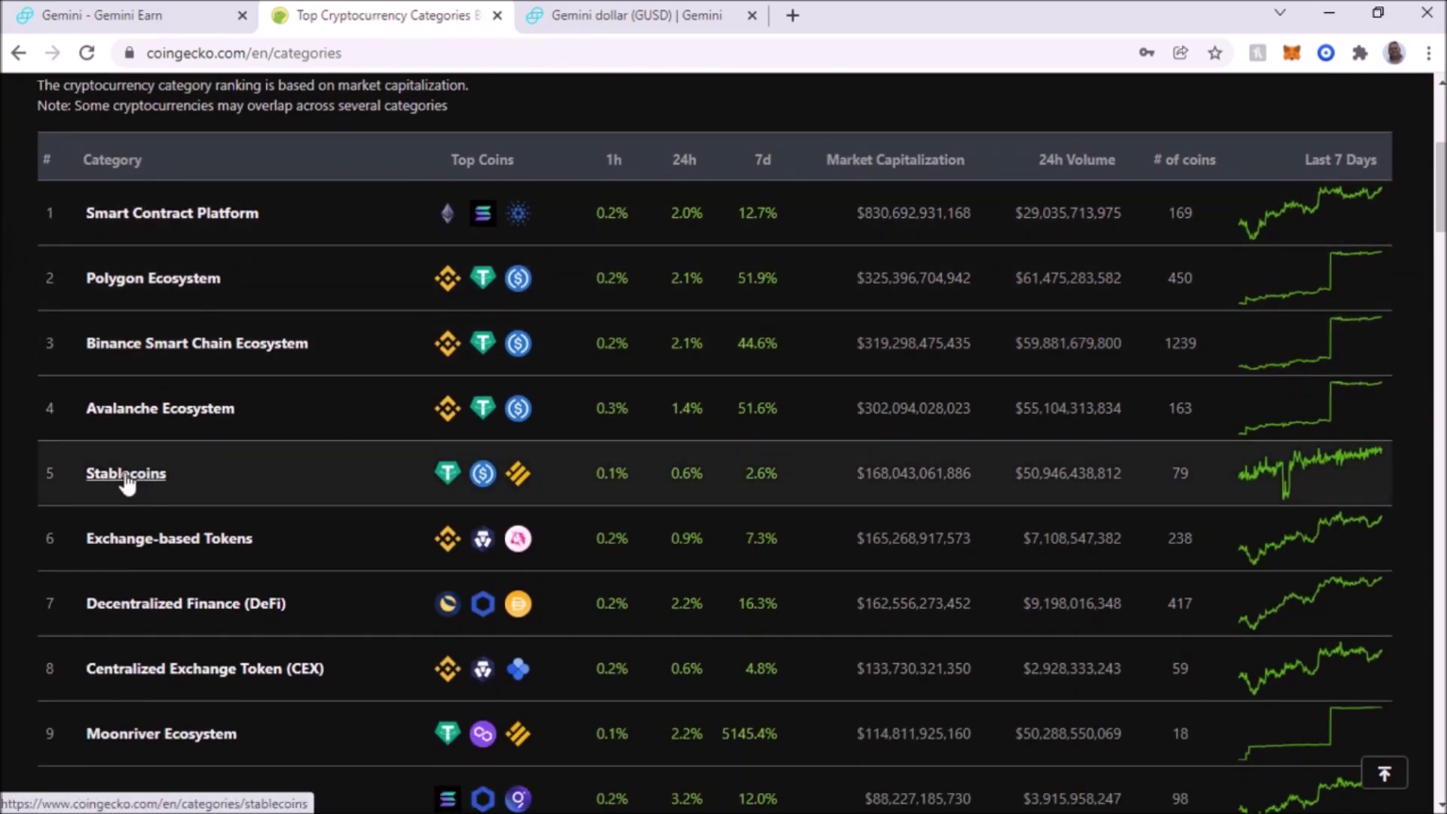
pyautogui.click(126, 476)
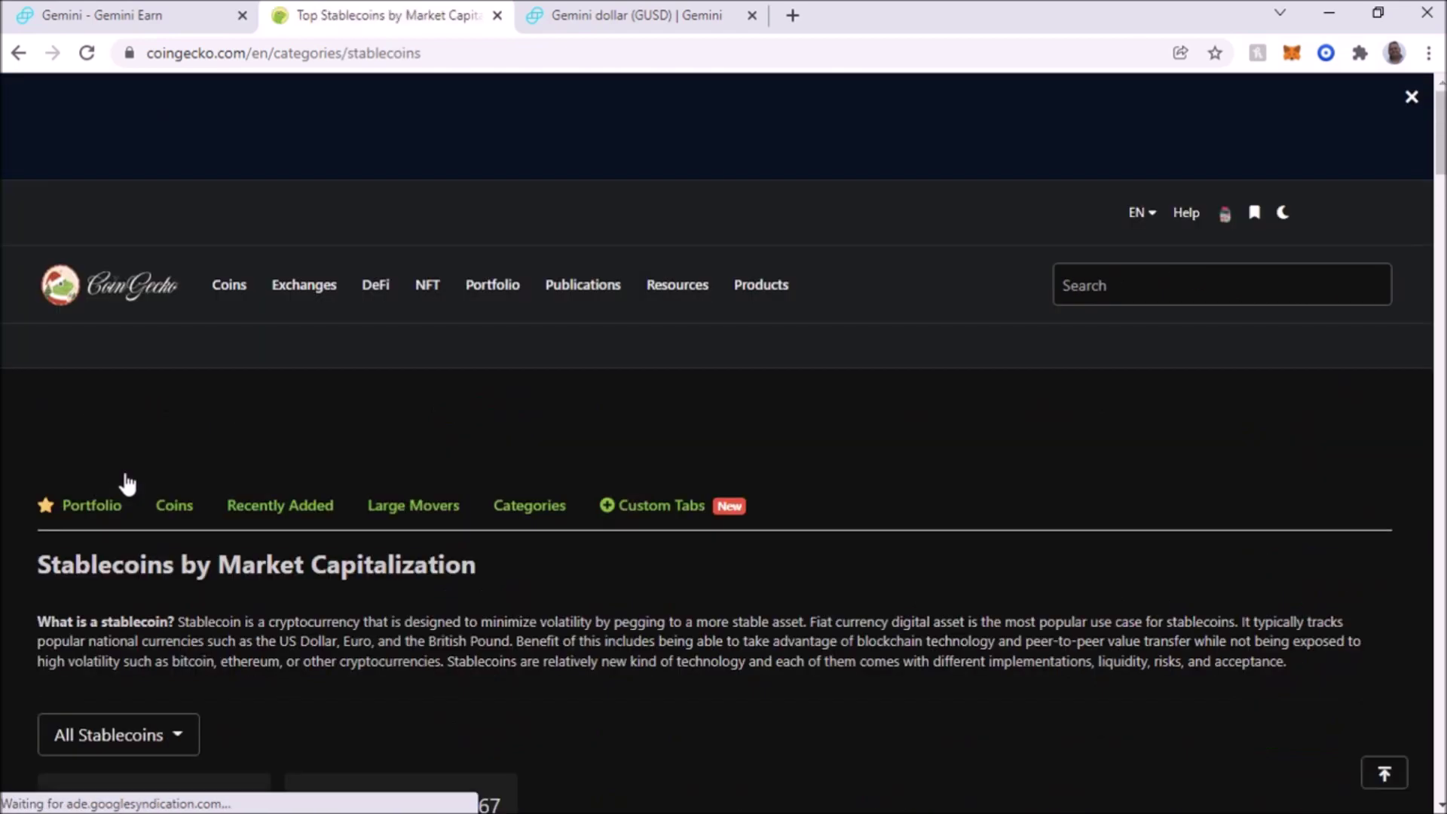
# Step: Review the stablecoin market-cap rankings, then return to the Gemini tab
pyautogui.scroll(-8, 729, 489)
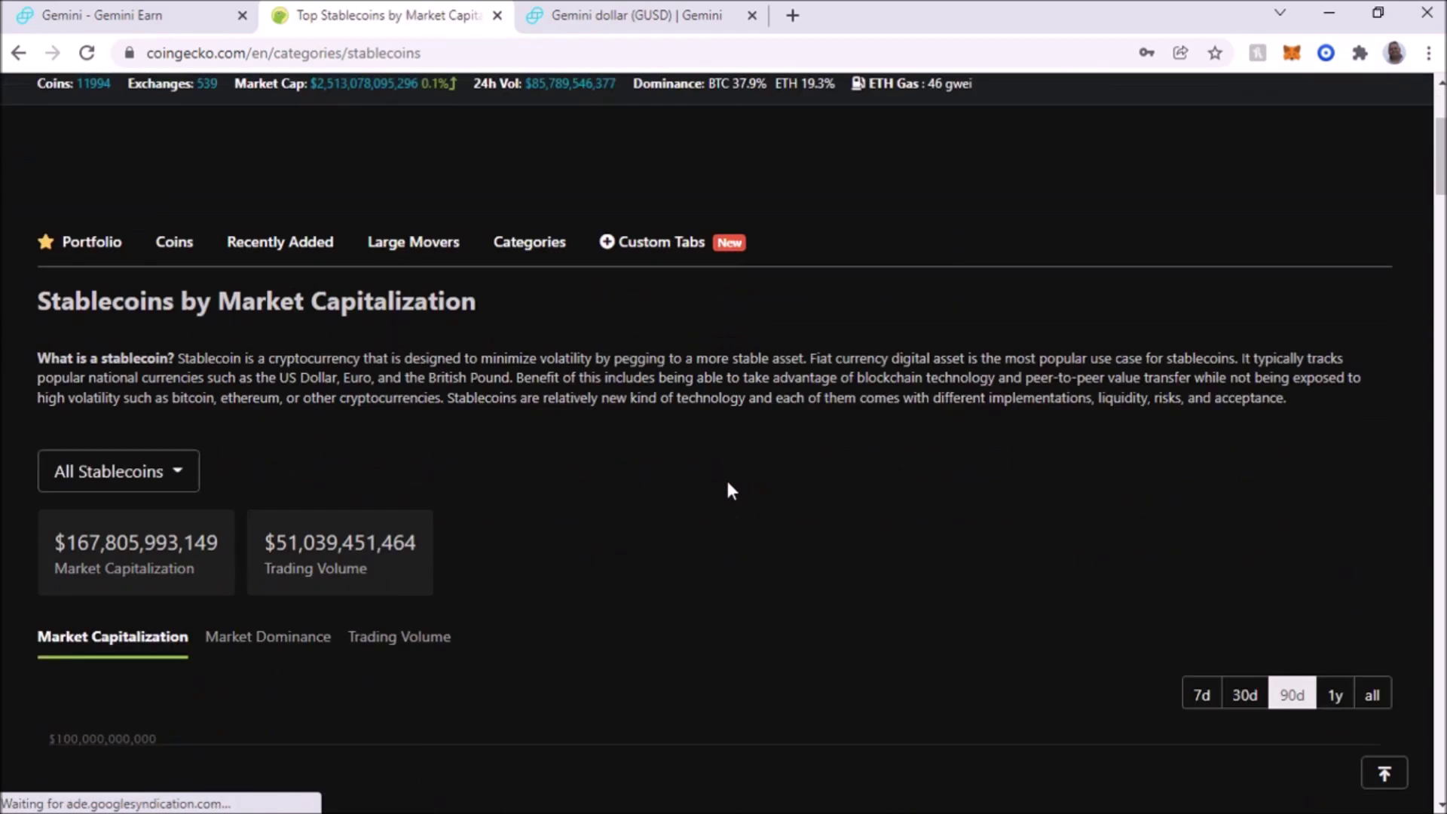
pyautogui.scroll(-10, 728, 486)
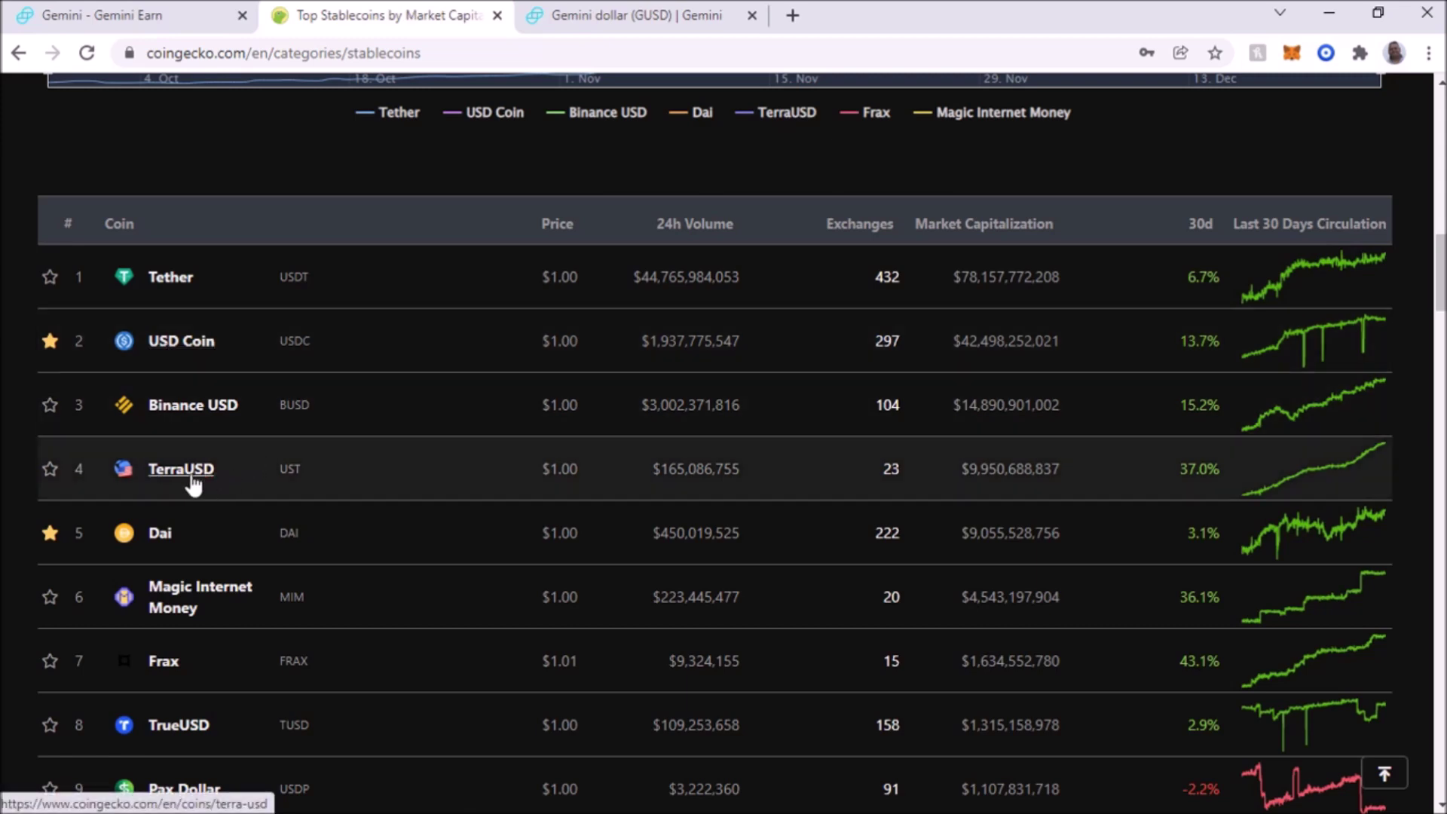
pyautogui.scroll(-3, 447, 399)
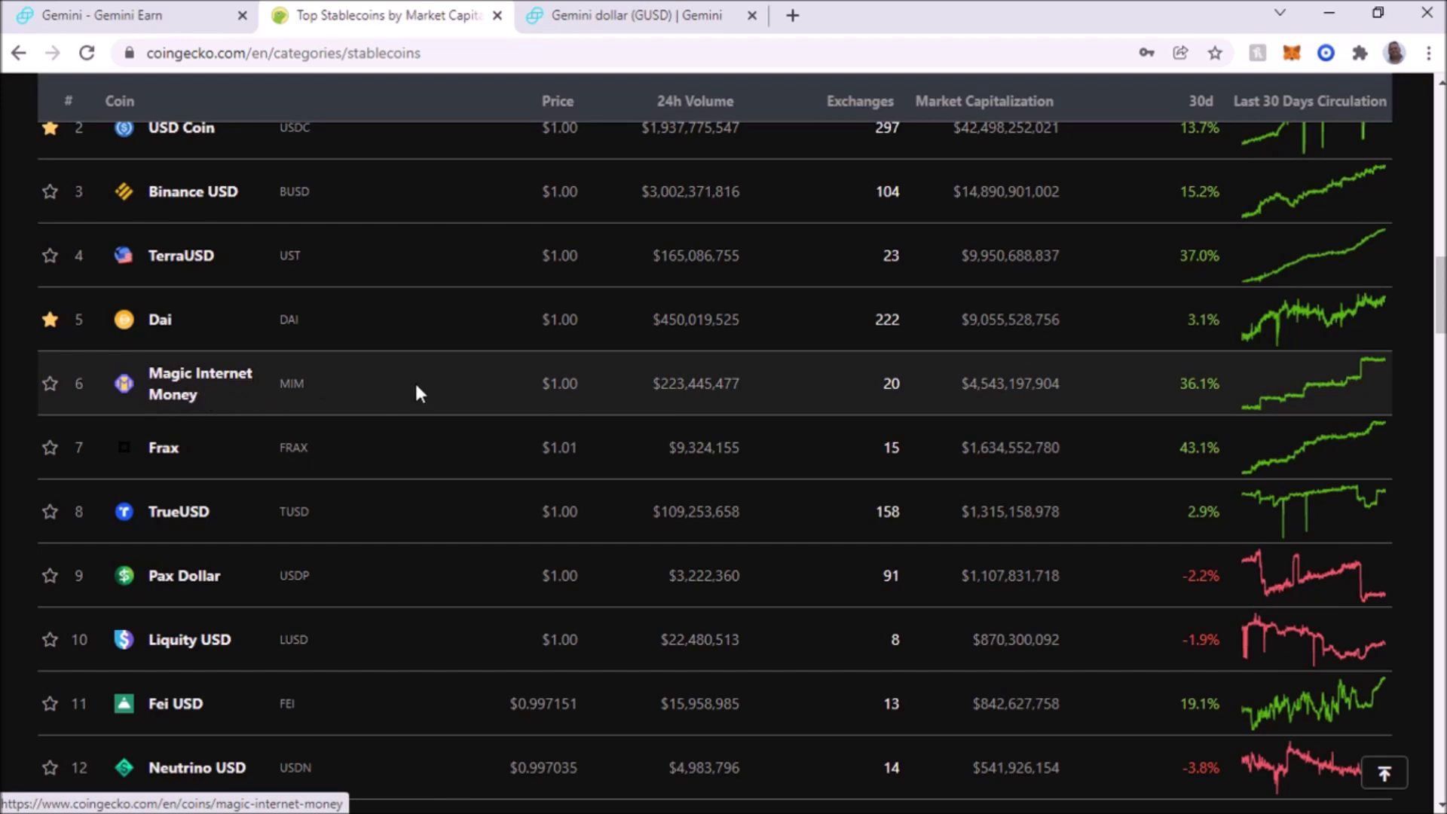
pyautogui.scroll(-3, 437, 382)
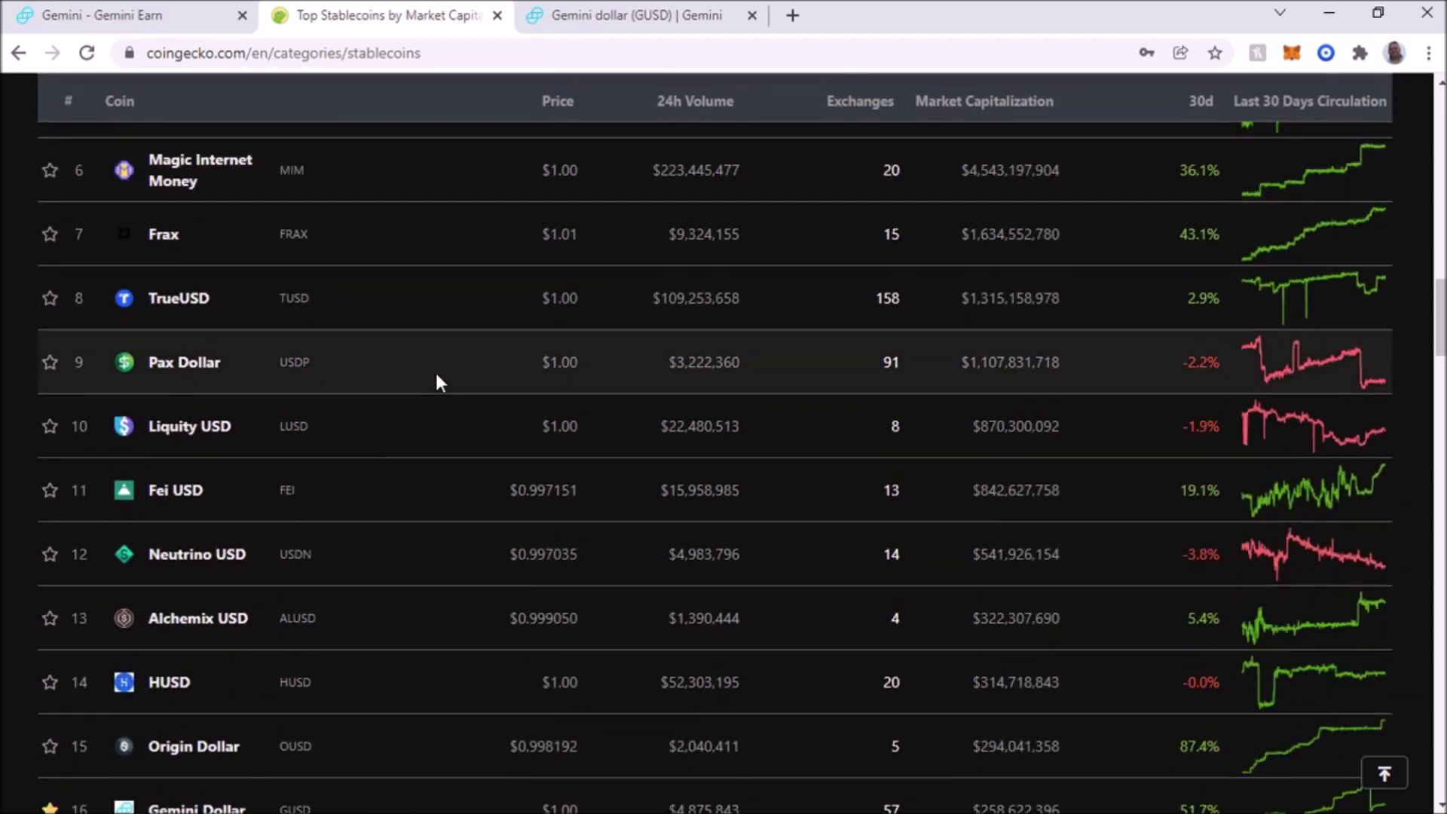
pyautogui.scroll(-4, 435, 369)
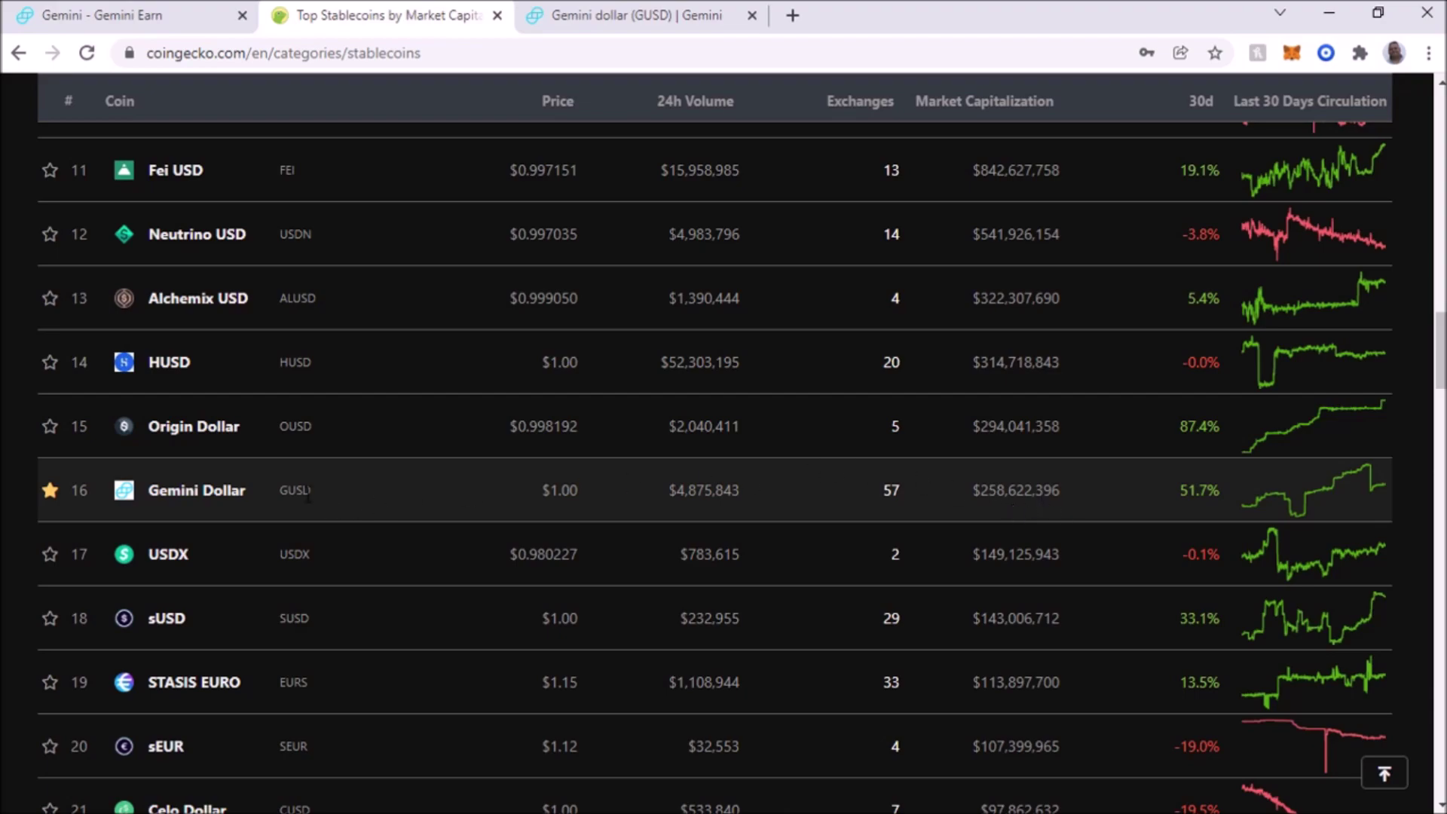
pyautogui.scroll(20, 415, 486)
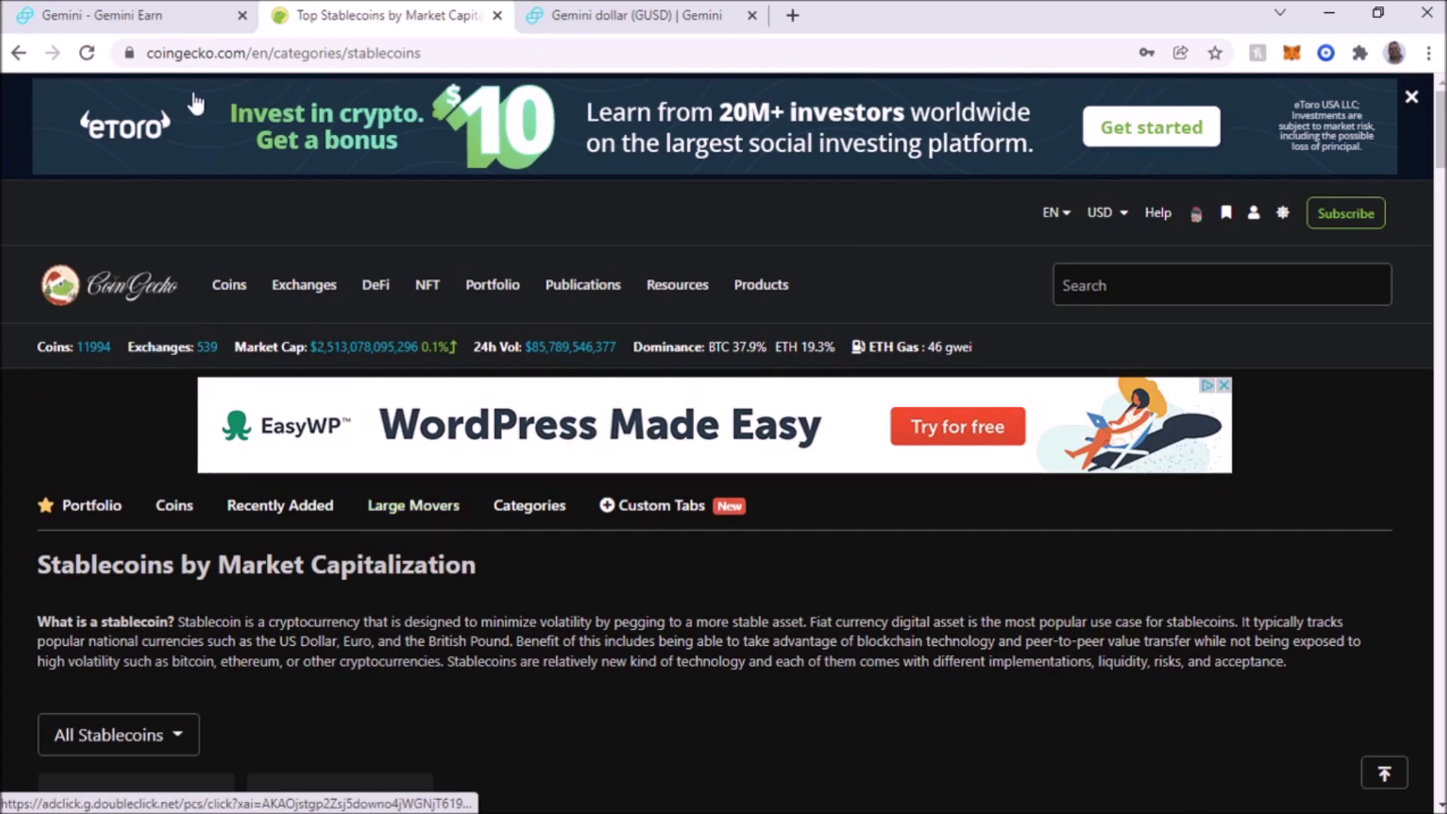
pyautogui.click(107, 17)
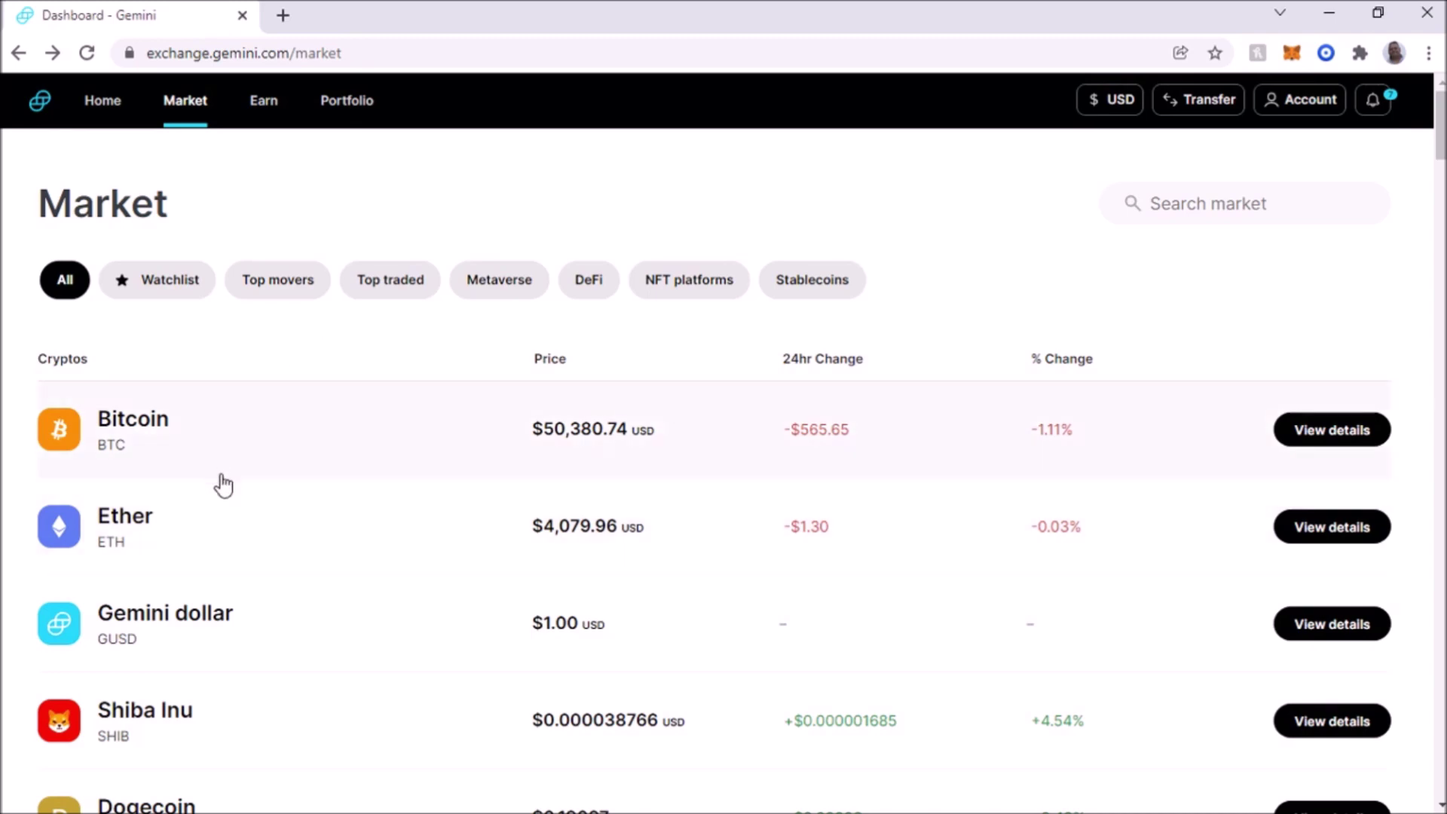
# Step: Find Gemini dollar in the market list and open its GUSD trade page at $1.00
pyautogui.scroll(-4, 228, 427)
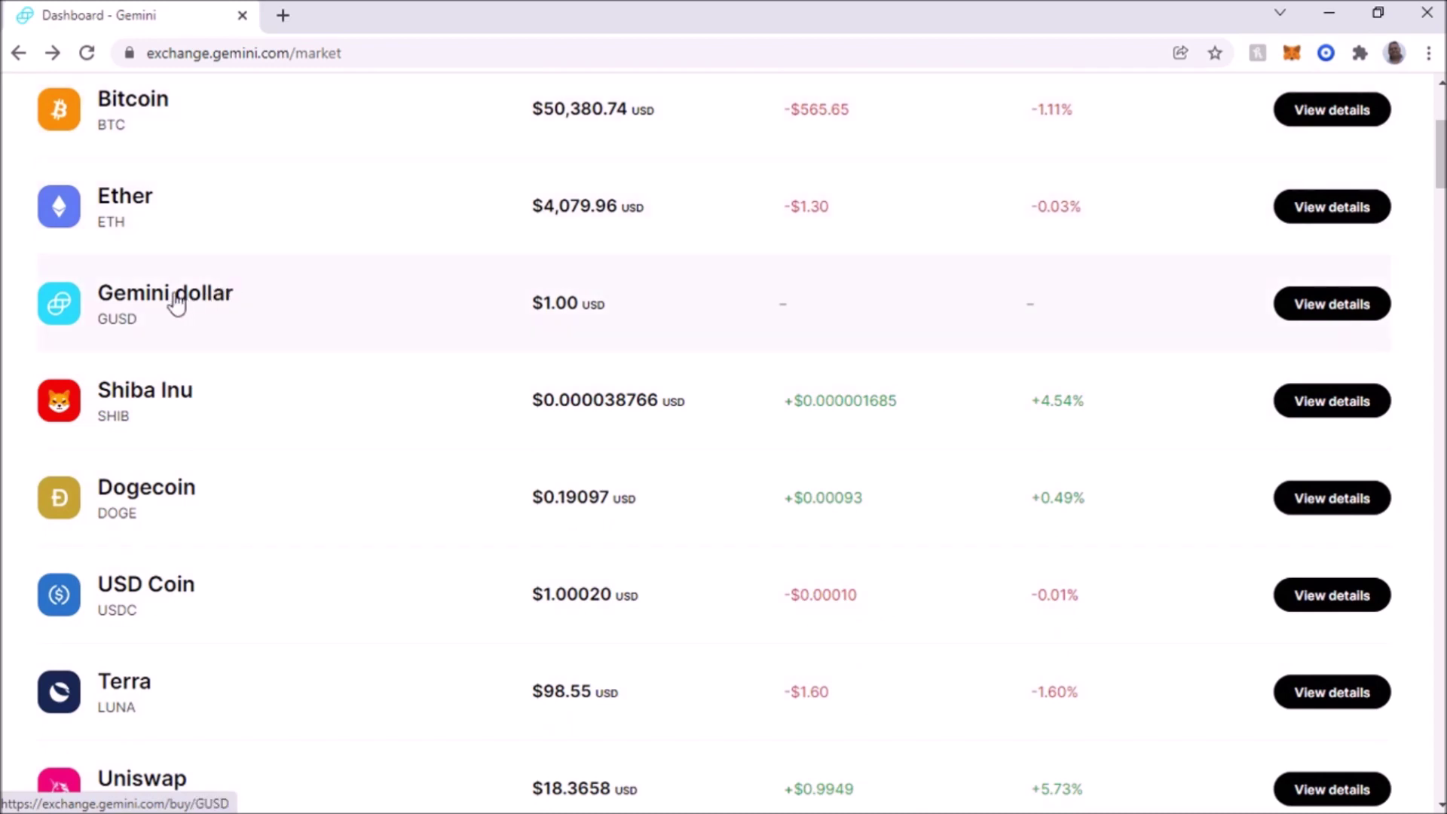
pyautogui.scroll(-3, 290, 290)
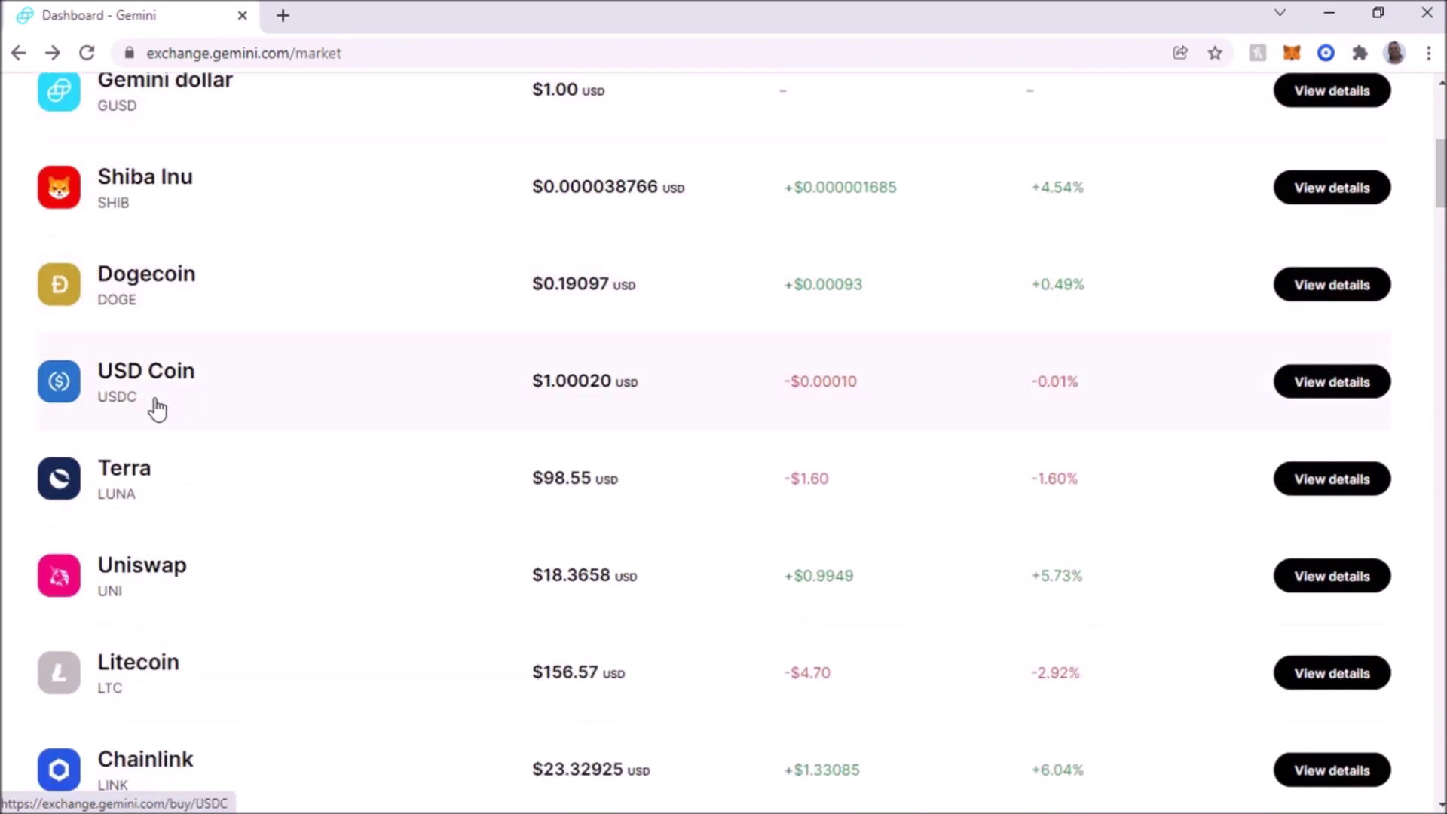
pyautogui.scroll(-18, 320, 389)
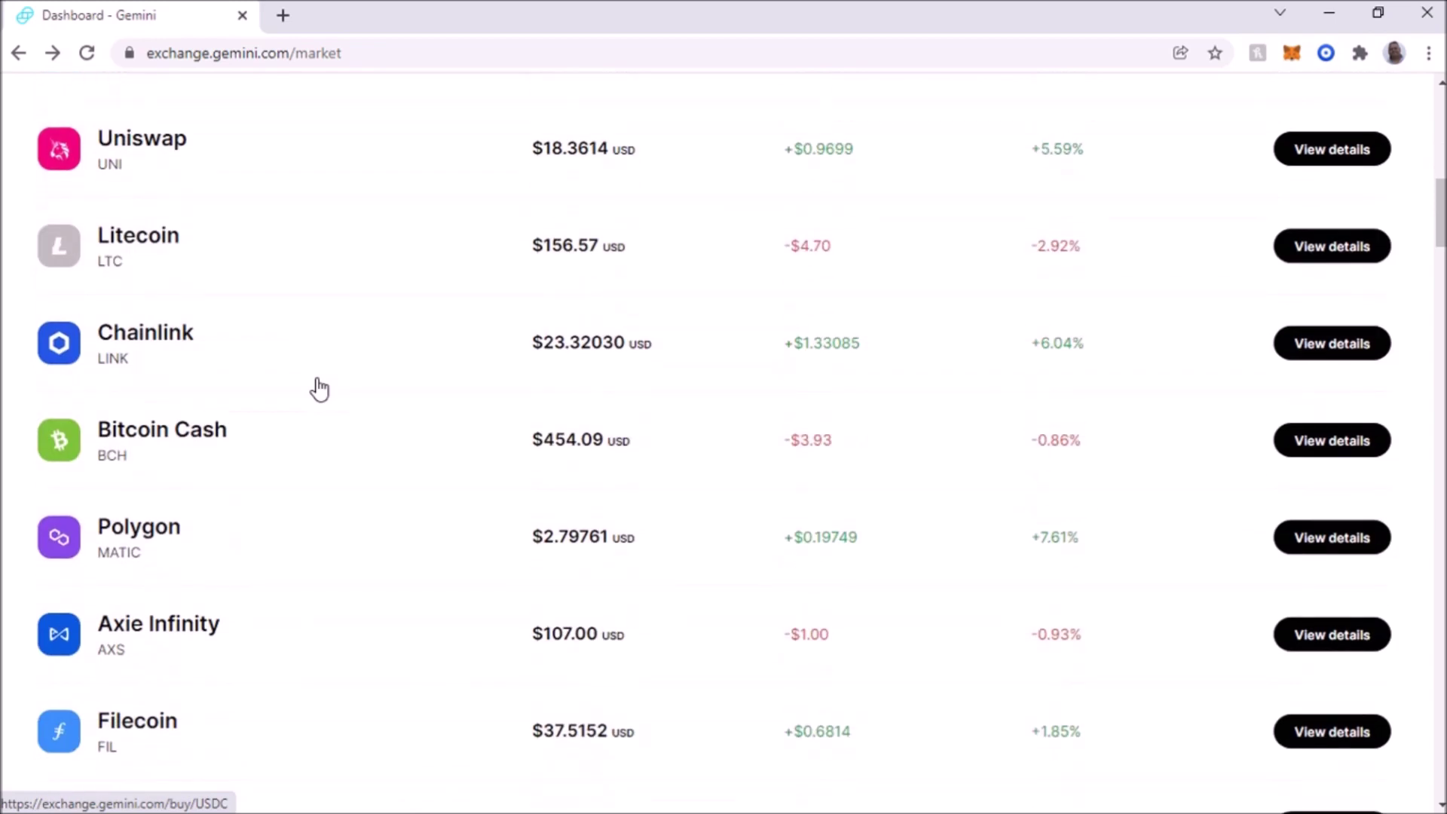
pyautogui.scroll(-2, 319, 389)
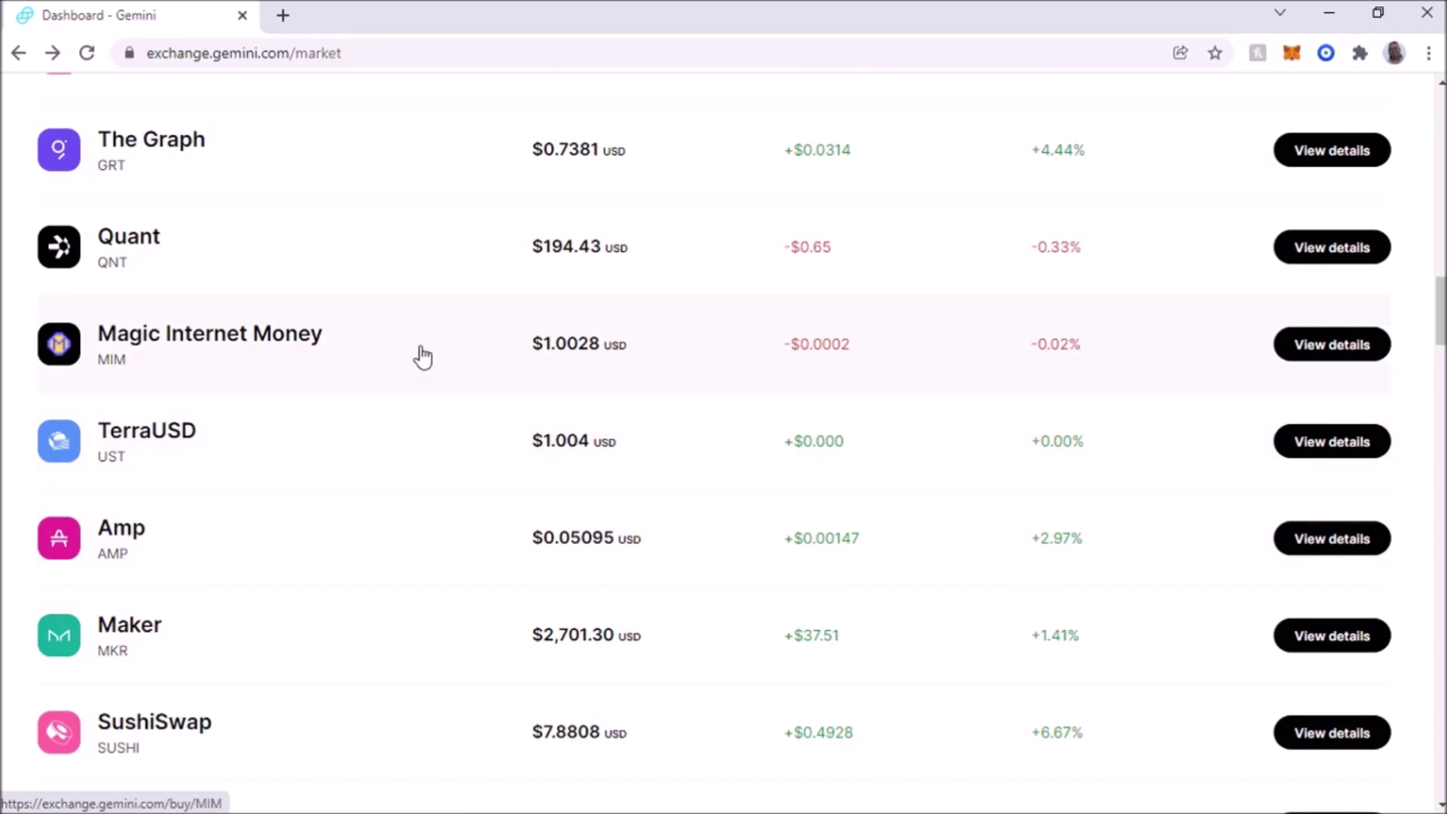
pyautogui.scroll(10, 419, 356)
pyautogui.scroll(8, 373, 462)
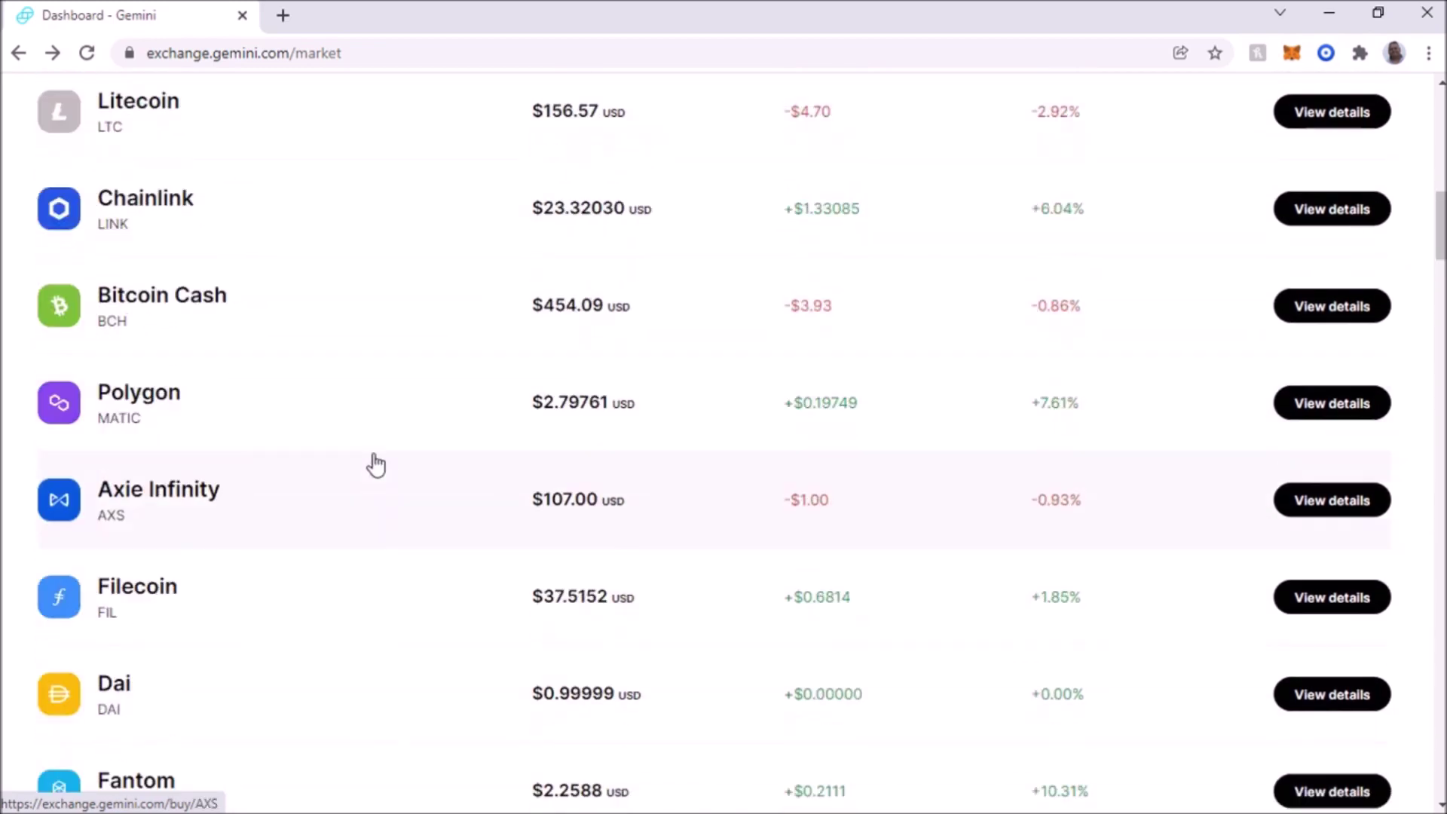
pyautogui.scroll(4, 376, 465)
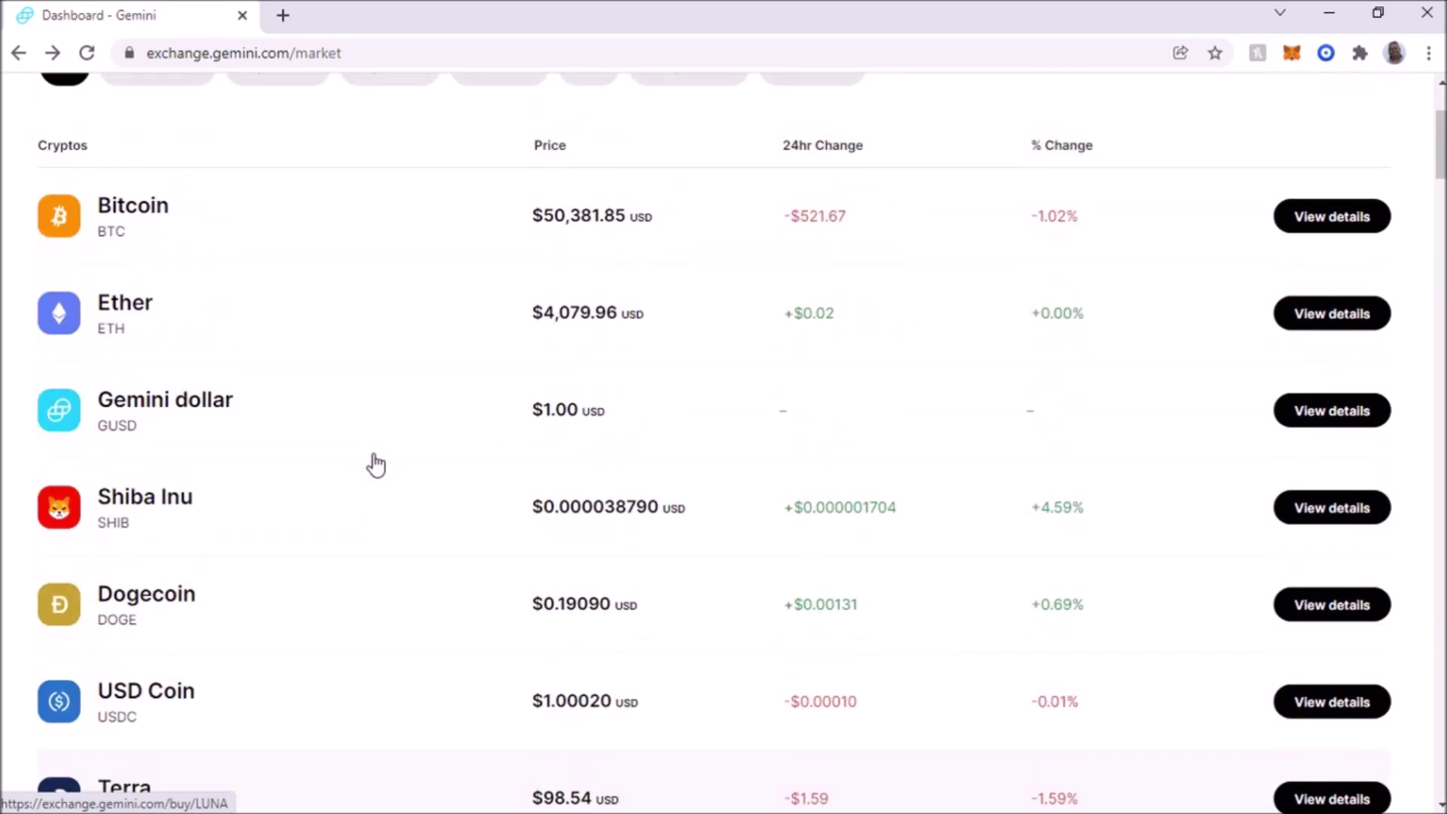
pyautogui.scroll(2, 376, 464)
pyautogui.scroll(-2, 376, 465)
pyautogui.scroll(4, 358, 517)
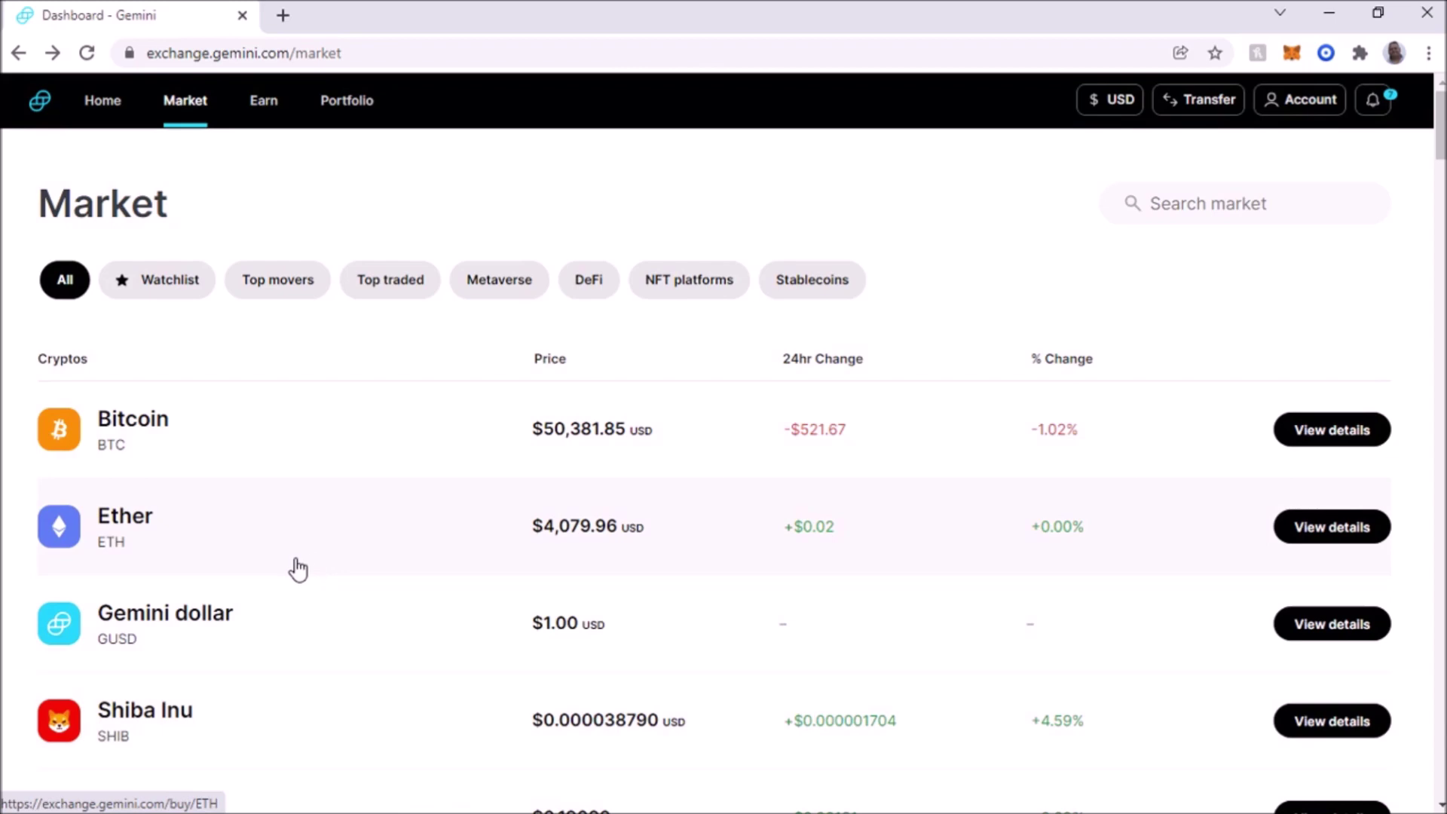
pyautogui.click(115, 636)
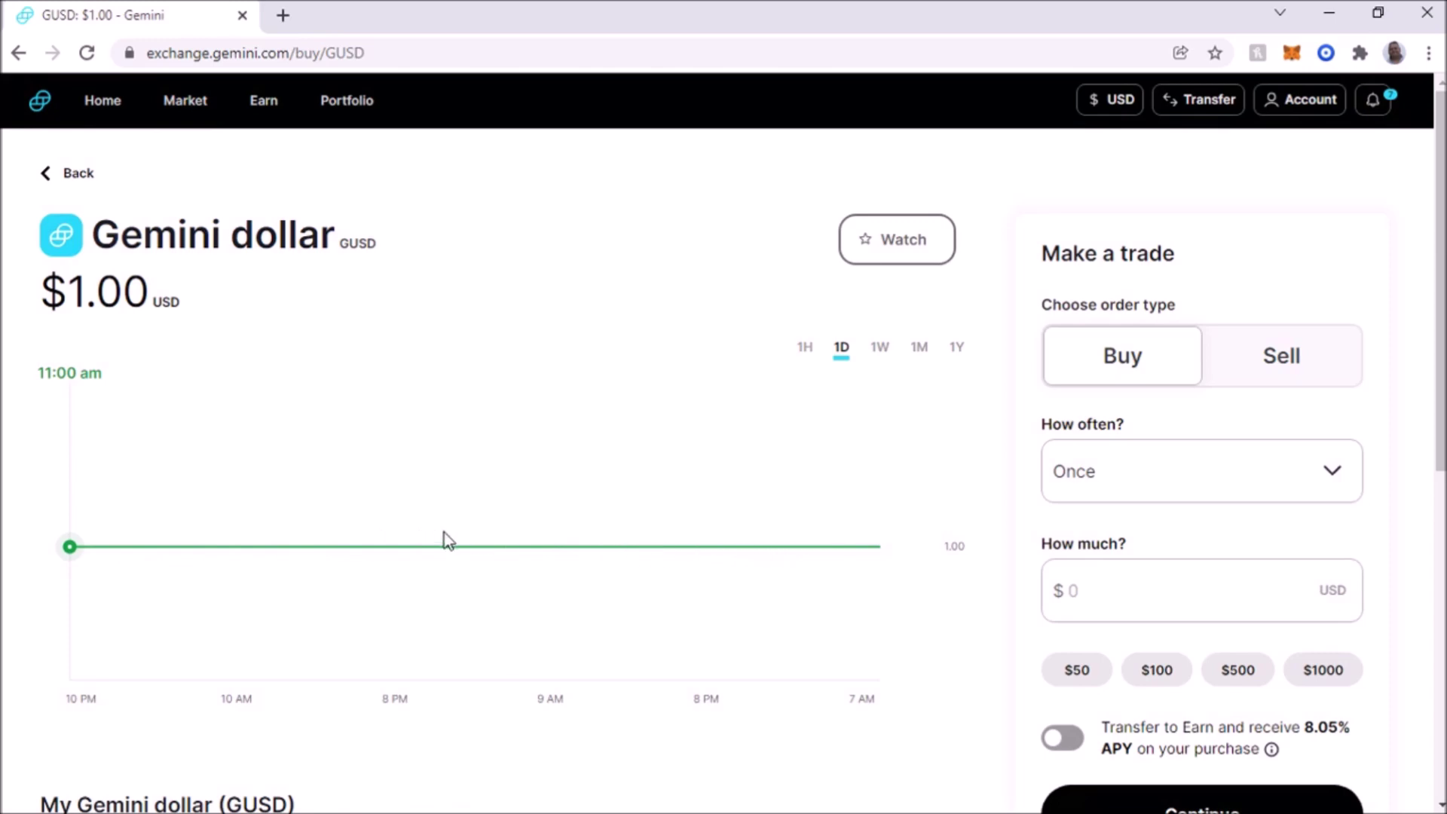
# Step: Set the GUSD purchase frequency to Once
pyautogui.scroll(-4, 663, 365)
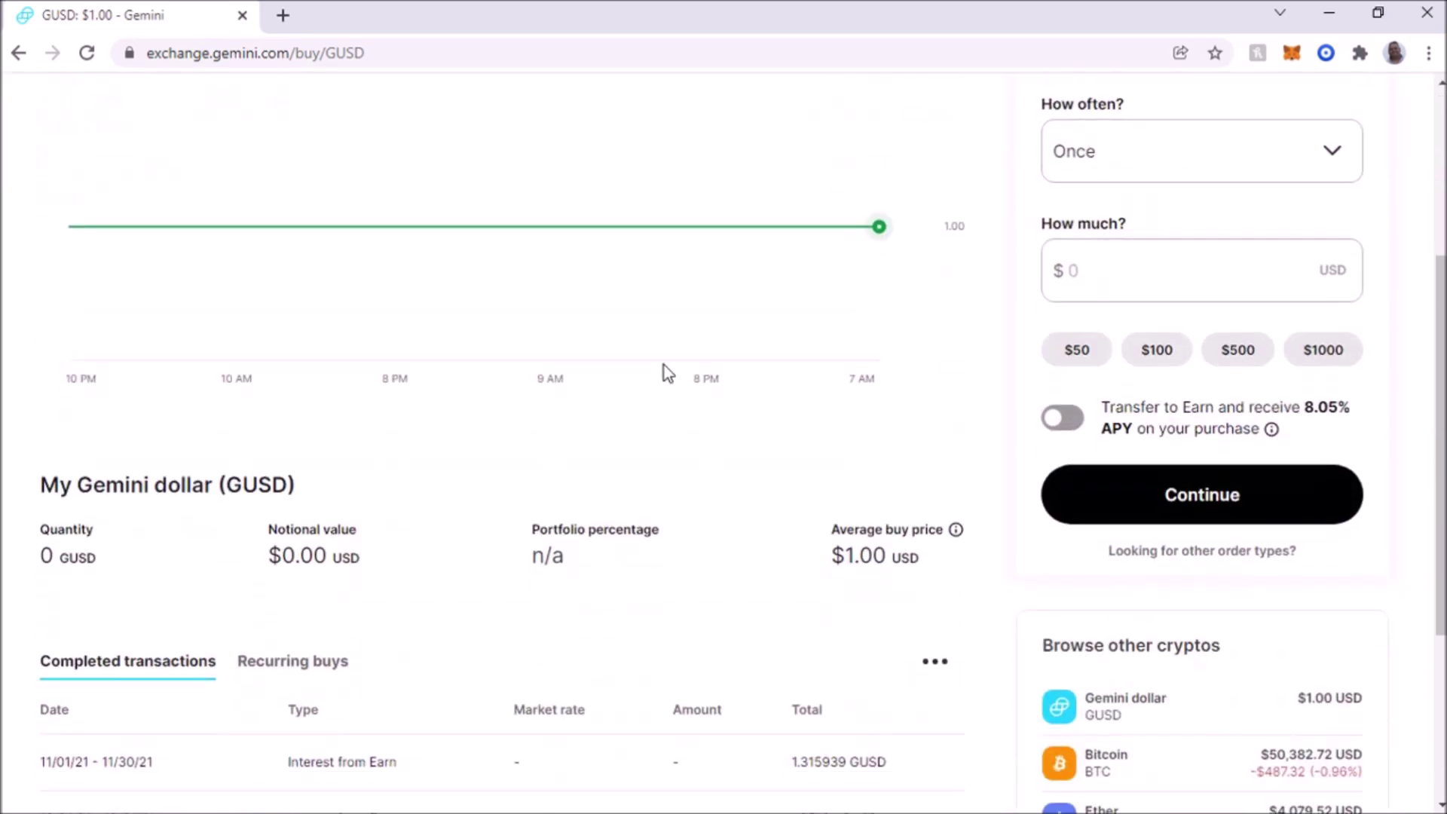
pyautogui.scroll(4, 663, 373)
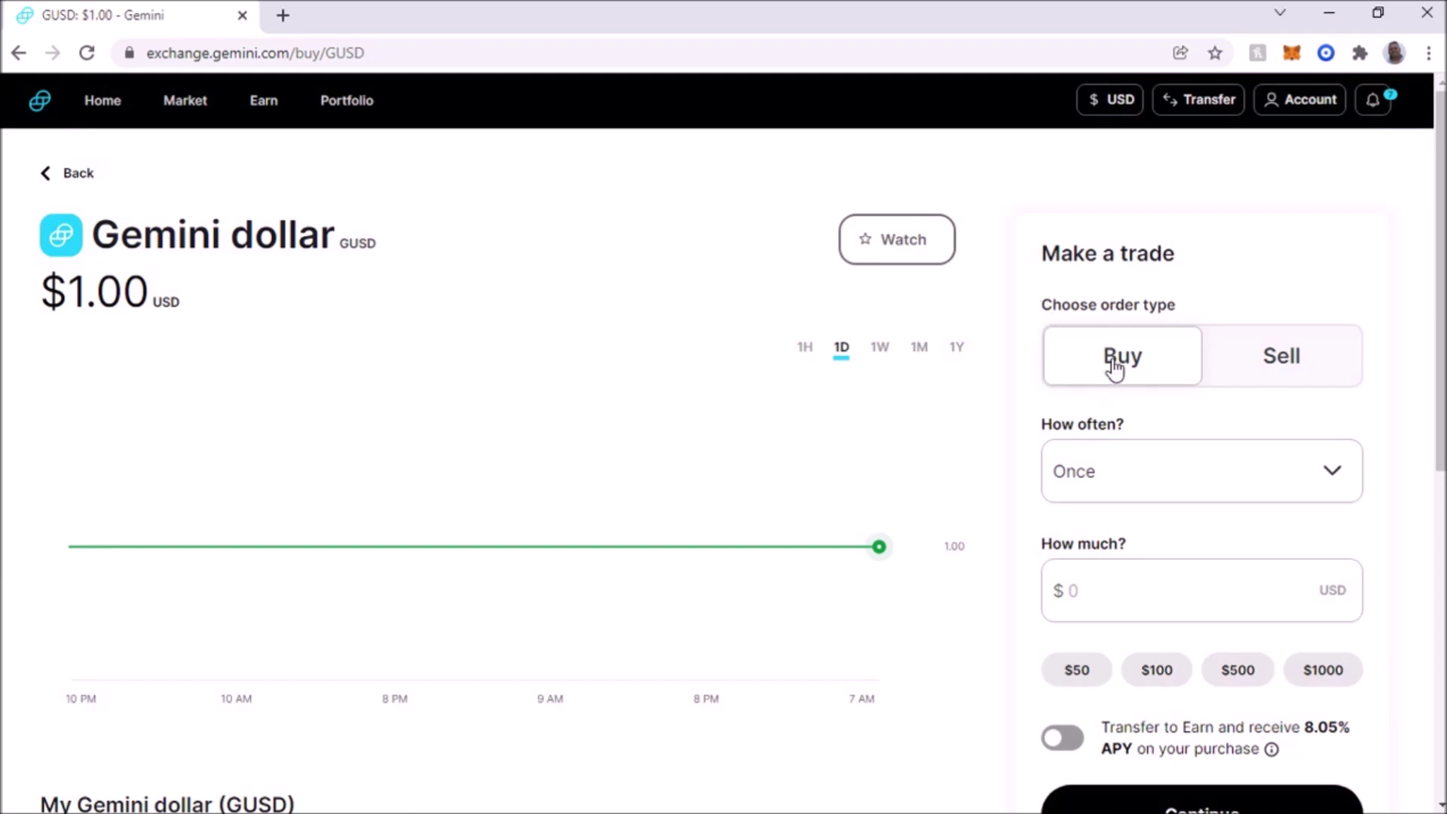
pyautogui.click(1164, 481)
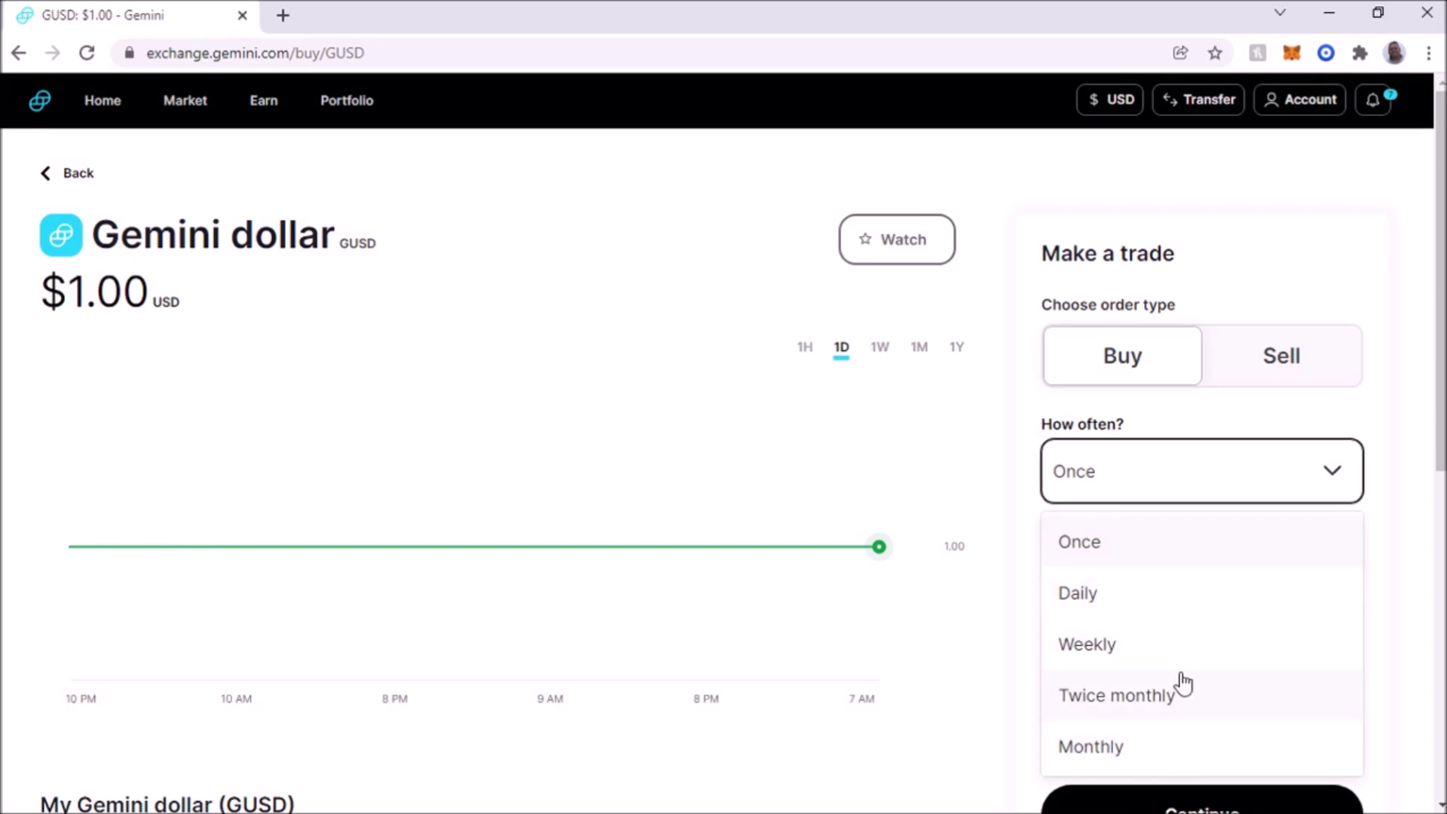
pyautogui.click(1174, 484)
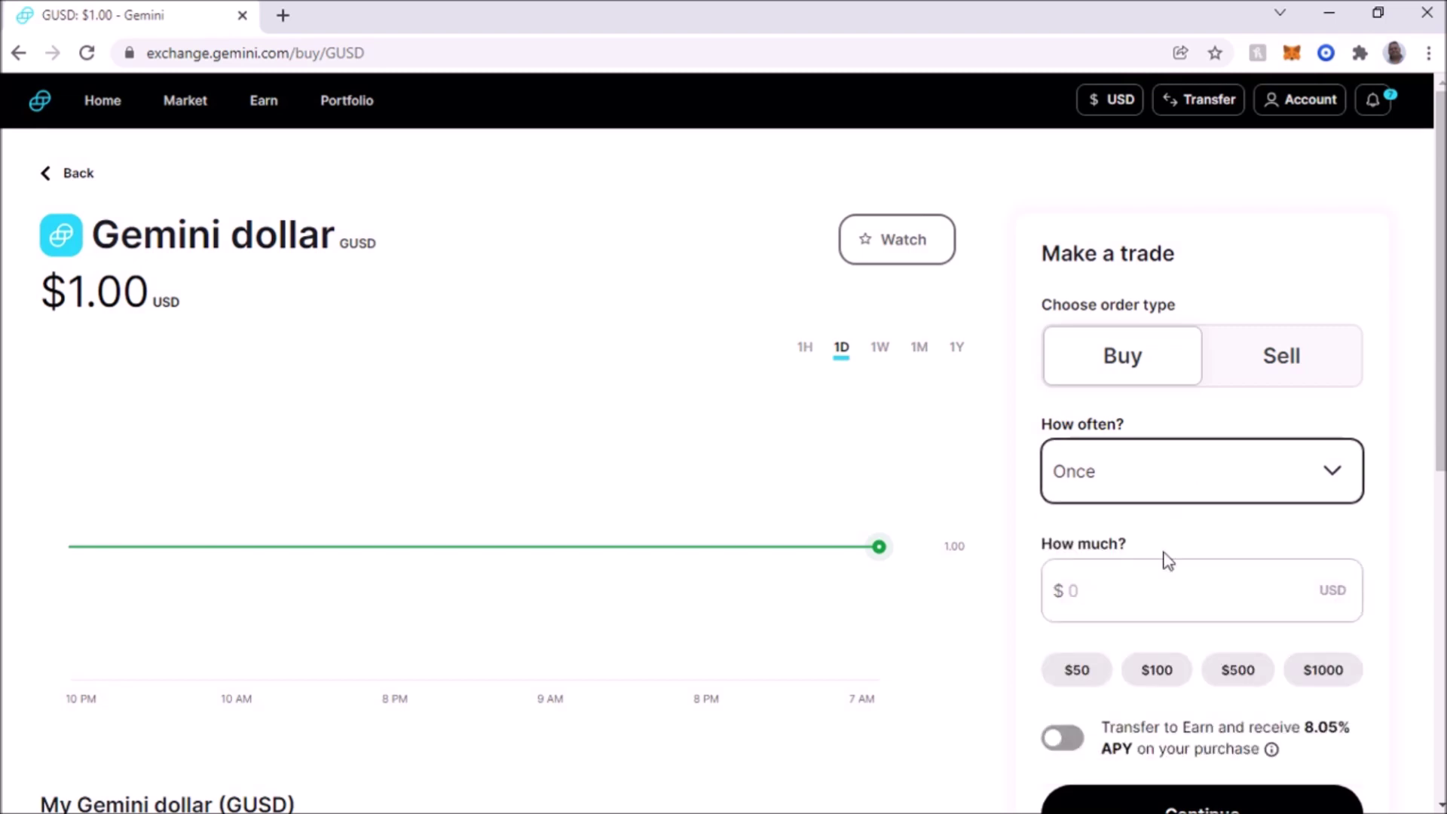
pyautogui.scroll(-3, 1399, 532)
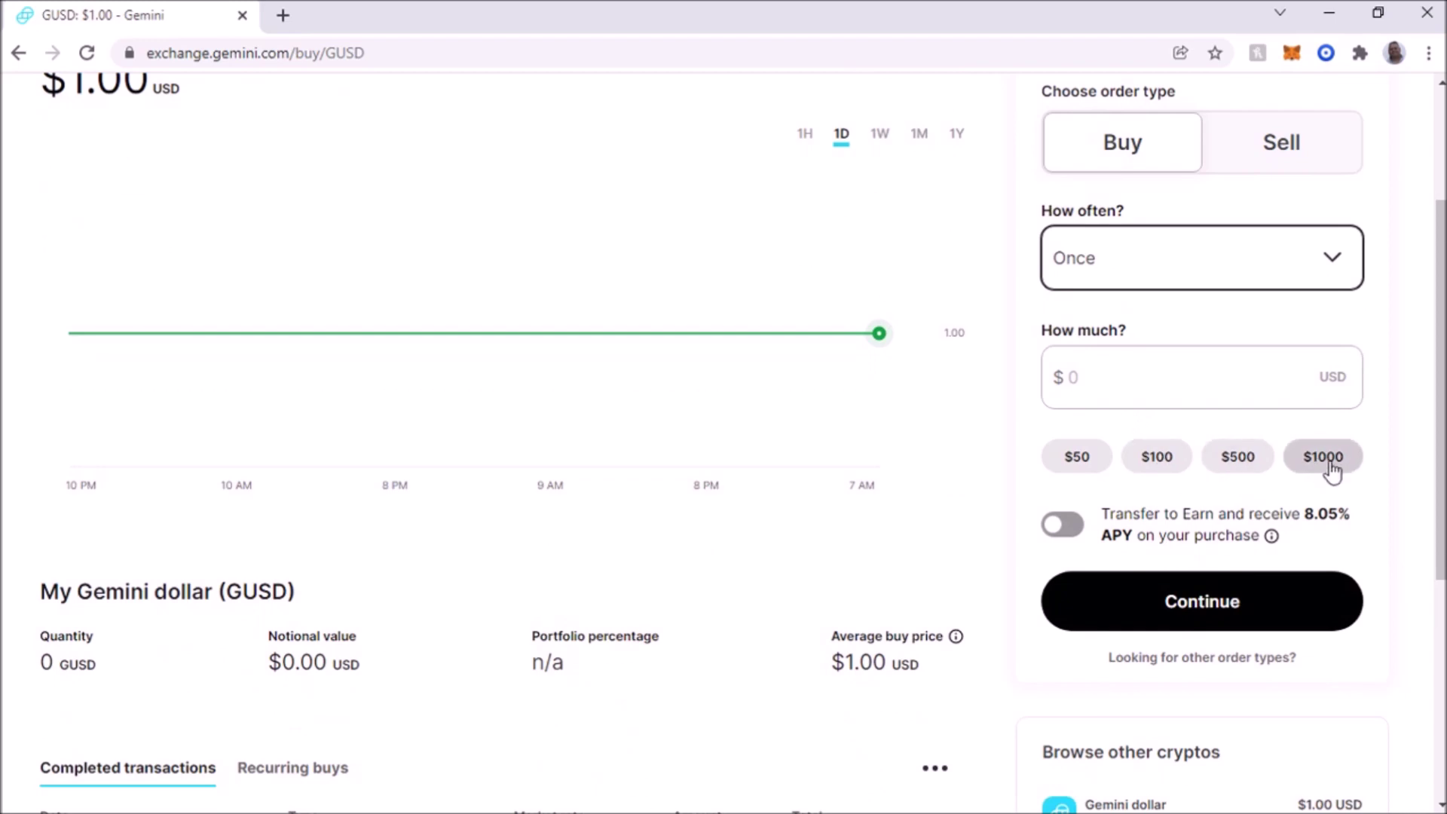
# Step: Enter a purchase amount of $100, about 100 GUSD
pyautogui.click(1093, 379)
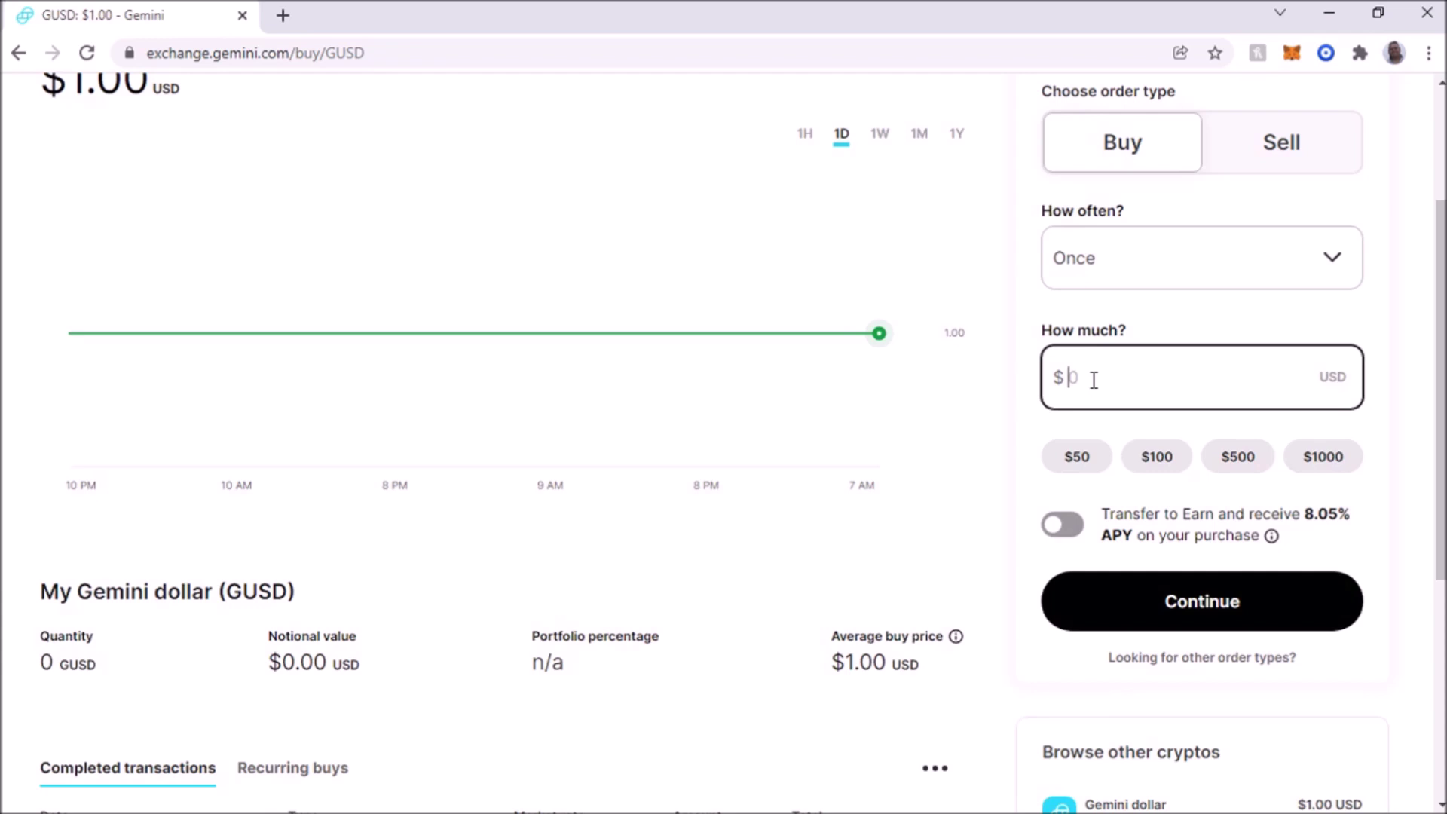
pyautogui.write('100')
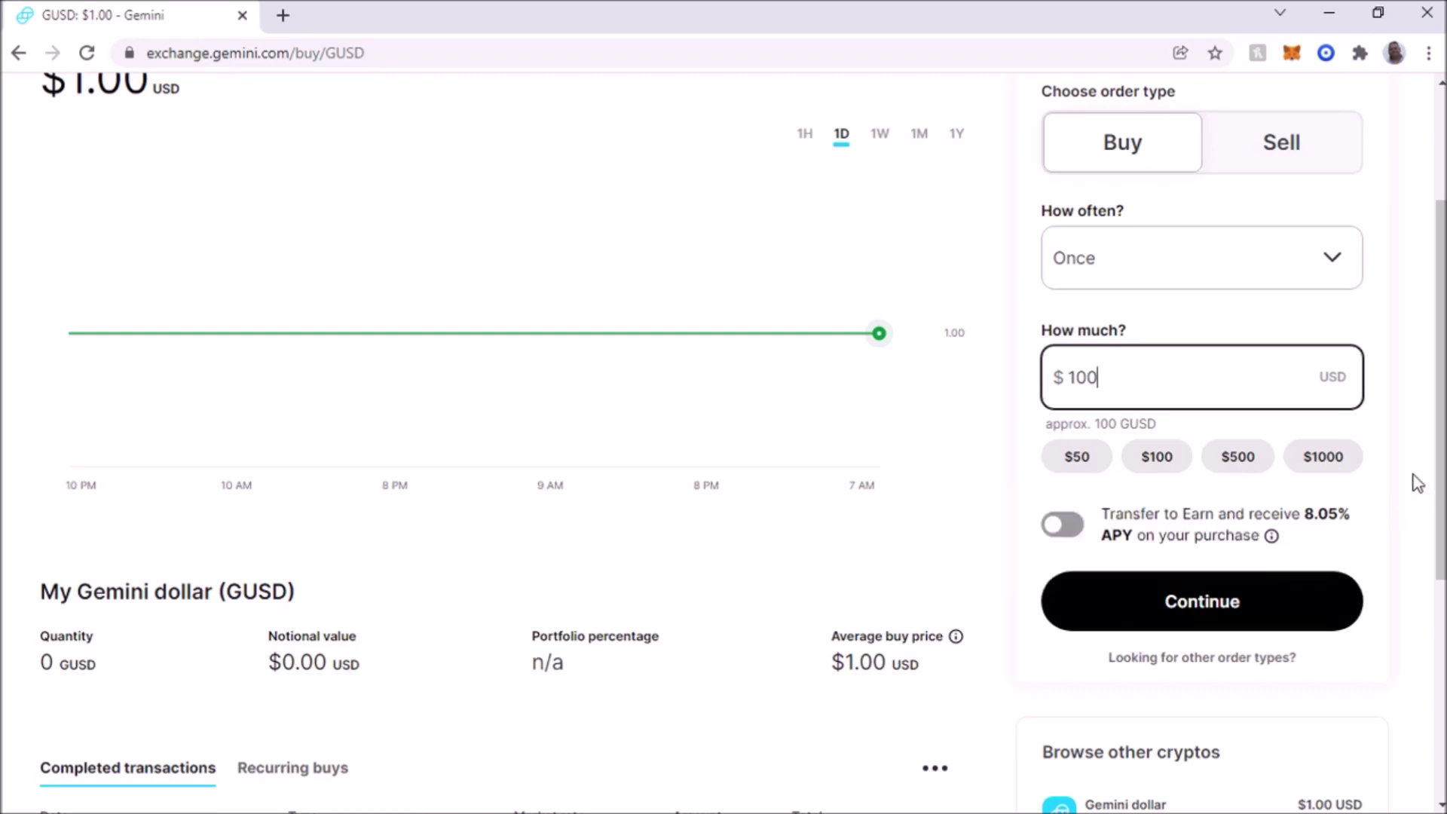
pyautogui.scroll(3, 1380, 495)
pyautogui.scroll(-2, 1381, 494)
pyautogui.scroll(1, 1382, 494)
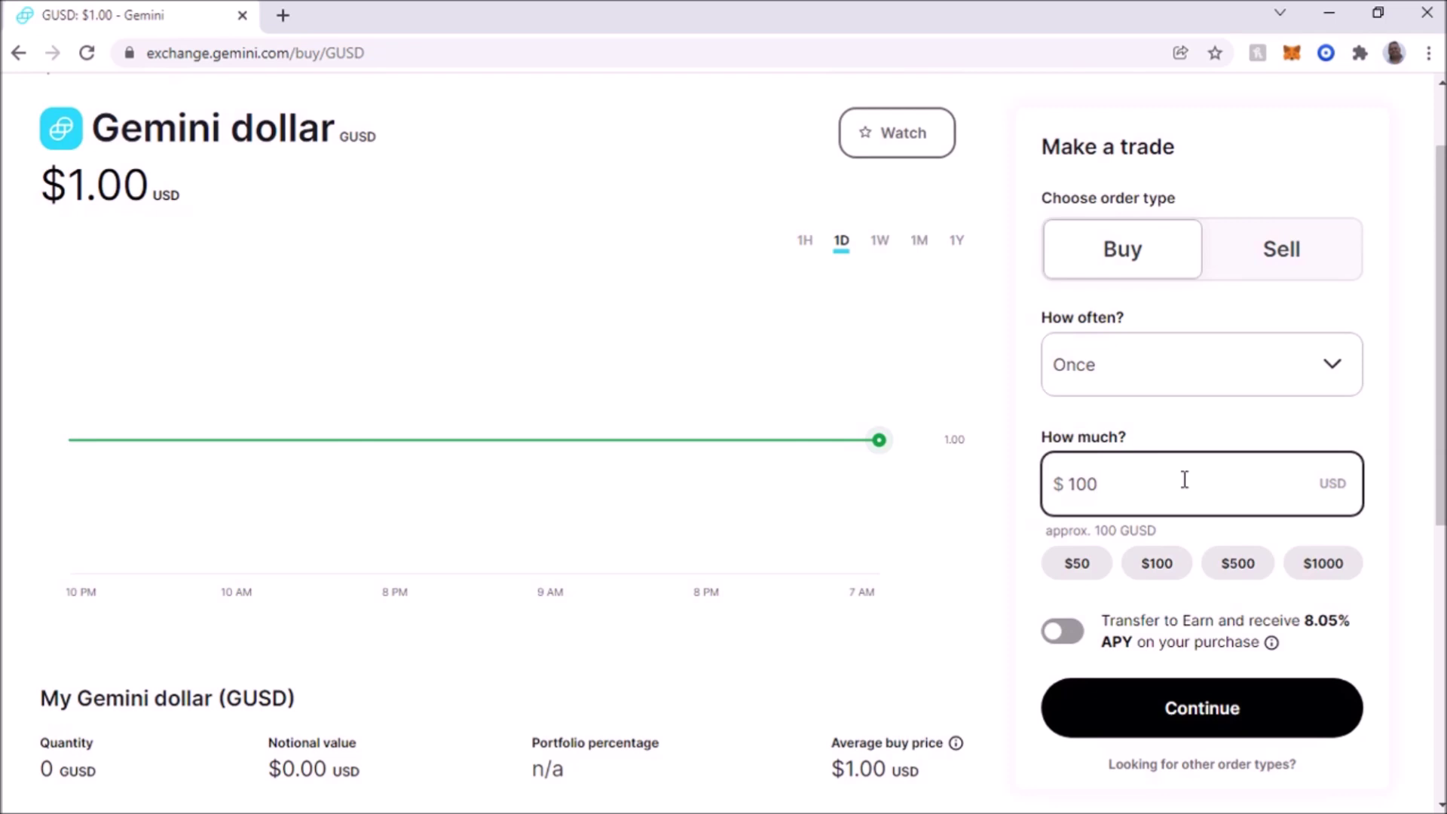
# Step: Toggle Transfer to Earn on, then leave it switched off
pyautogui.click(1074, 642)
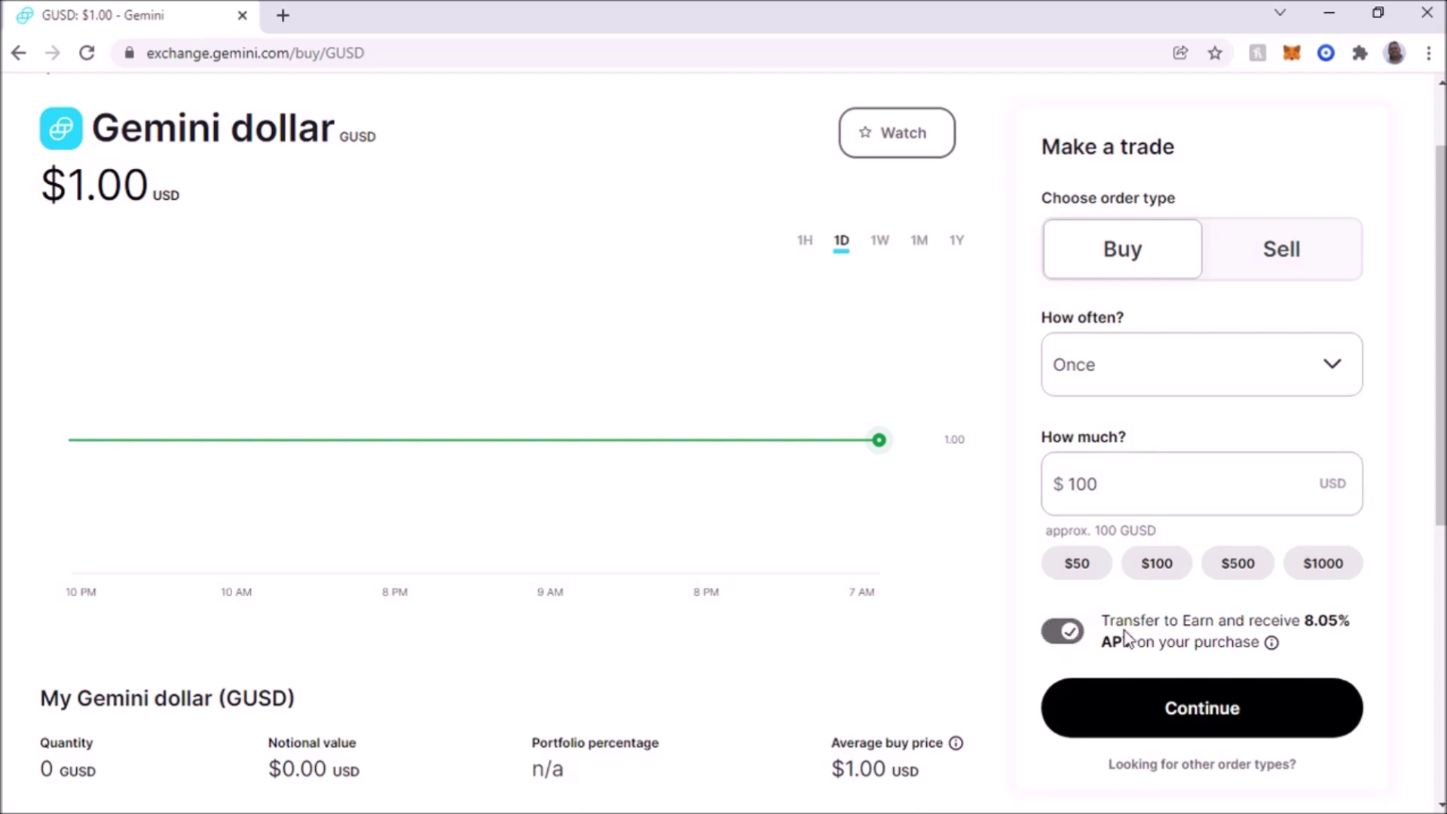
pyautogui.moveTo(1270, 645)
pyautogui.click(1058, 636)
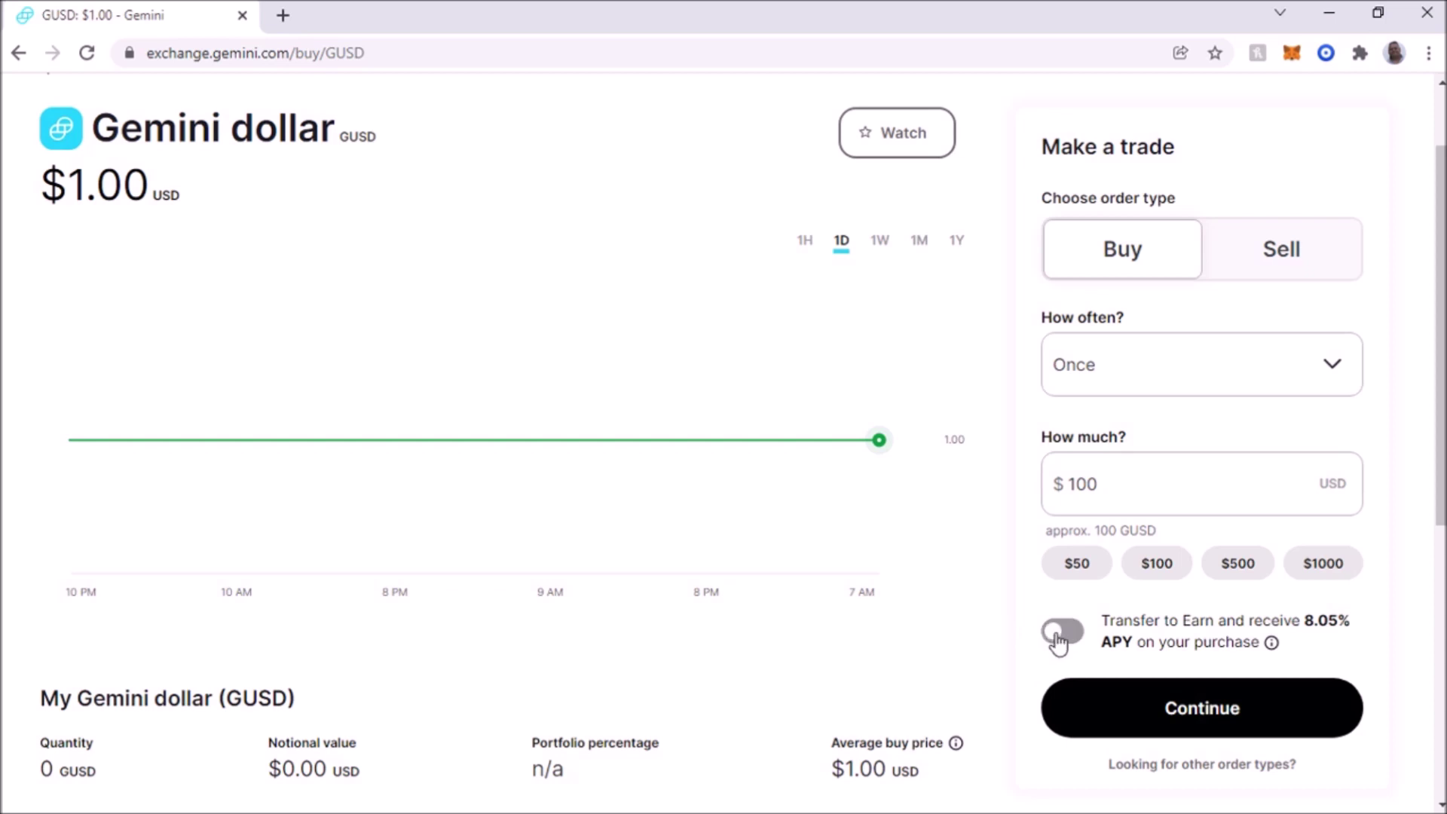